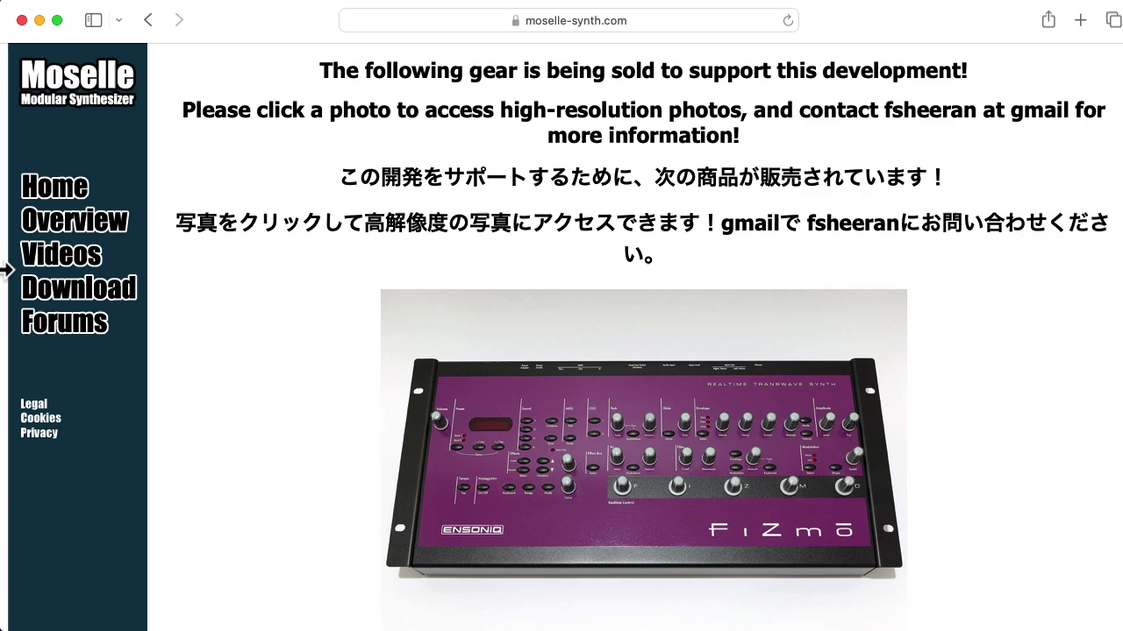
Step: Look through the Moselle website's summary and its overview of the MoselleIDE windows
{"action": "left_click", "coordinate": [132, 303]}
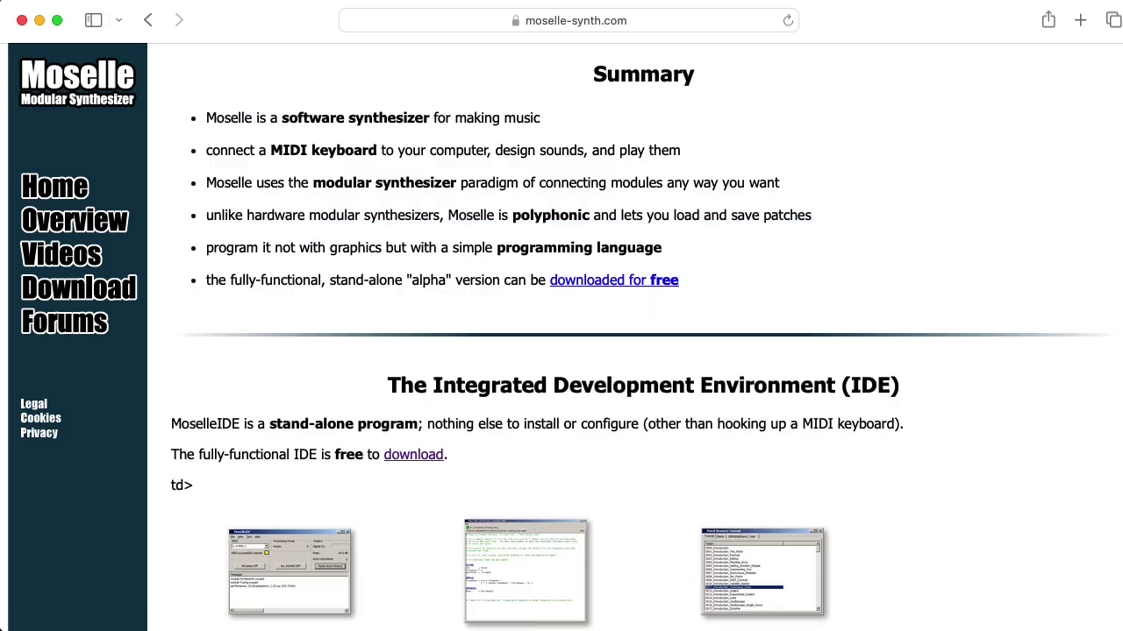
{"action": "scroll", "coordinate": [638, 342], "scroll_direction": "down", "scroll_amount": 5}
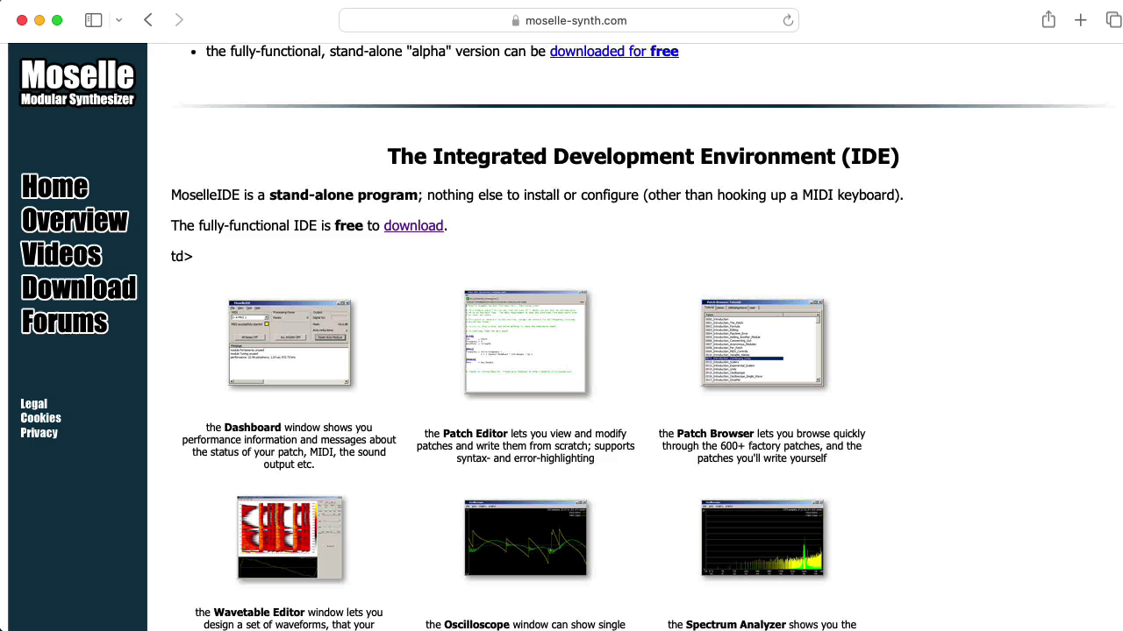
{"action": "scroll", "coordinate": [639, 343], "scroll_direction": "down", "scroll_amount": 2}
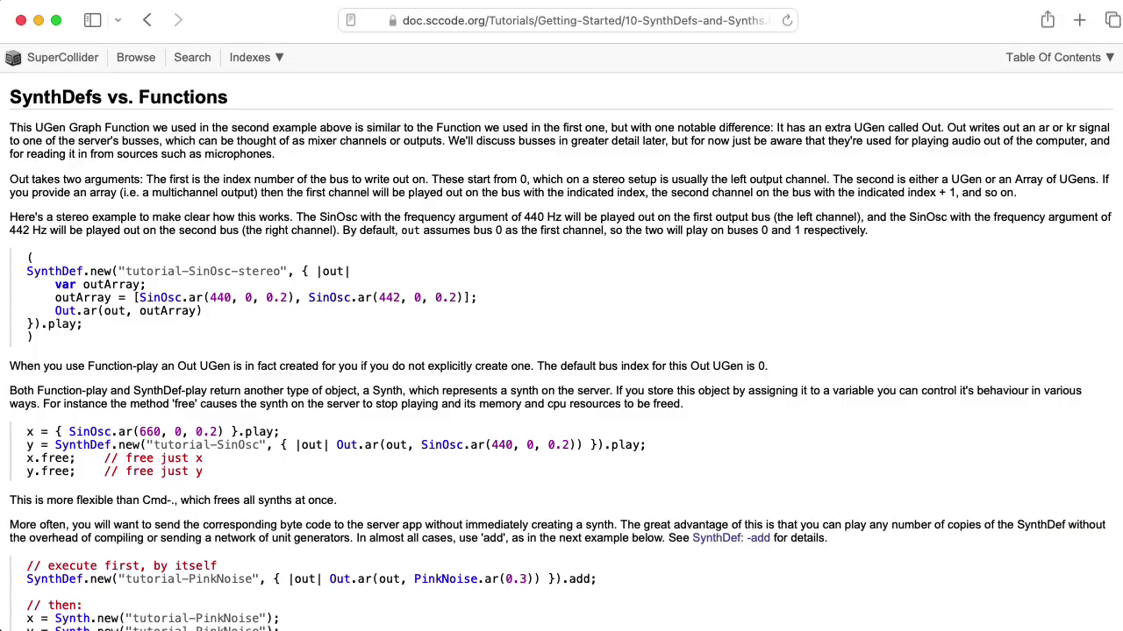
Step: Review the SuperCollider SynthDefs tutorial, the Pure Data sensor board article and the Buchla 400 structure in Reaktor
{"action": "scroll", "coordinate": [561, 351], "scroll_direction": "down", "scroll_amount": 4}
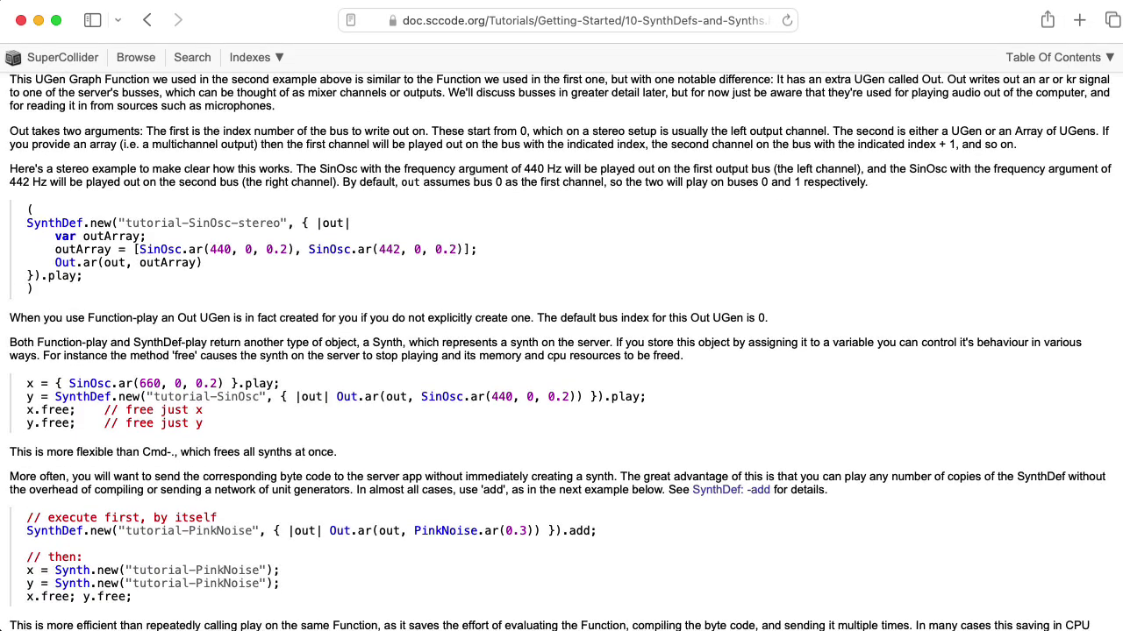
{"action": "scroll", "coordinate": [561, 350], "scroll_direction": "down", "scroll_amount": 3}
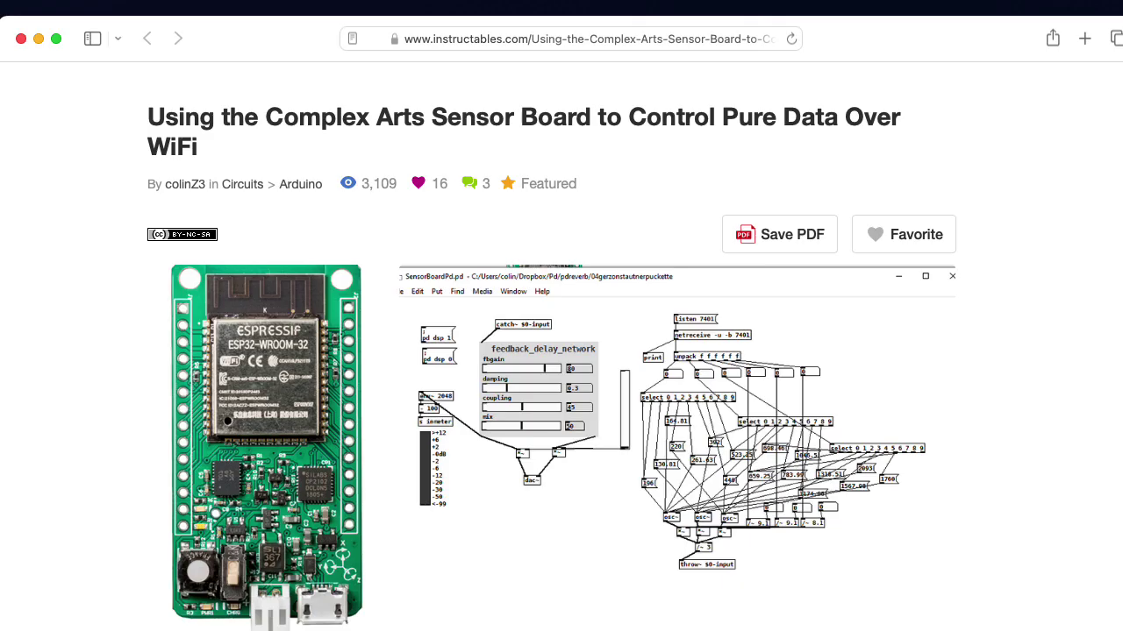
{"action": "left_click", "coordinate": [681, 443]}
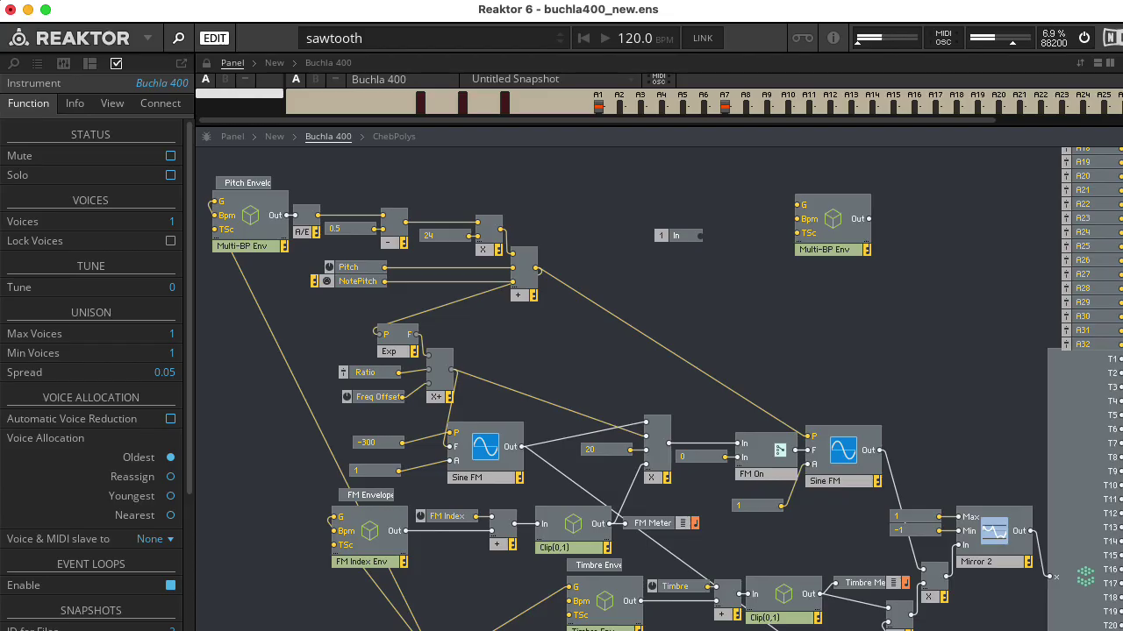
{"action": "scroll", "coordinate": [657, 386], "scroll_direction": "down", "scroll_amount": 4}
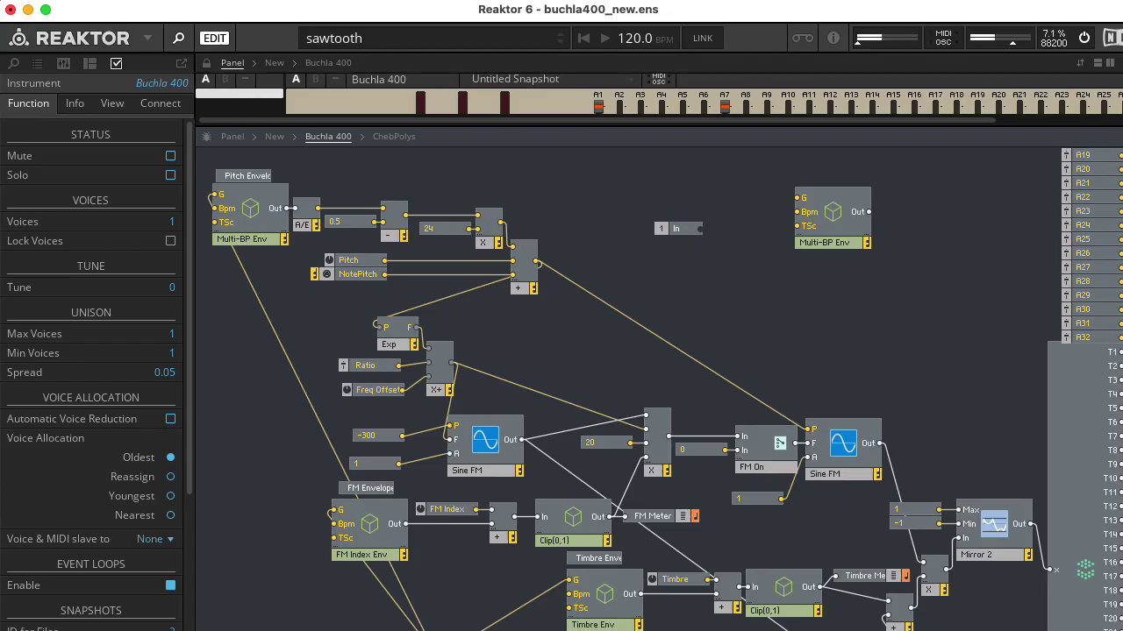
{"action": "scroll", "coordinate": [665, 389], "scroll_direction": "down", "scroll_amount": 3}
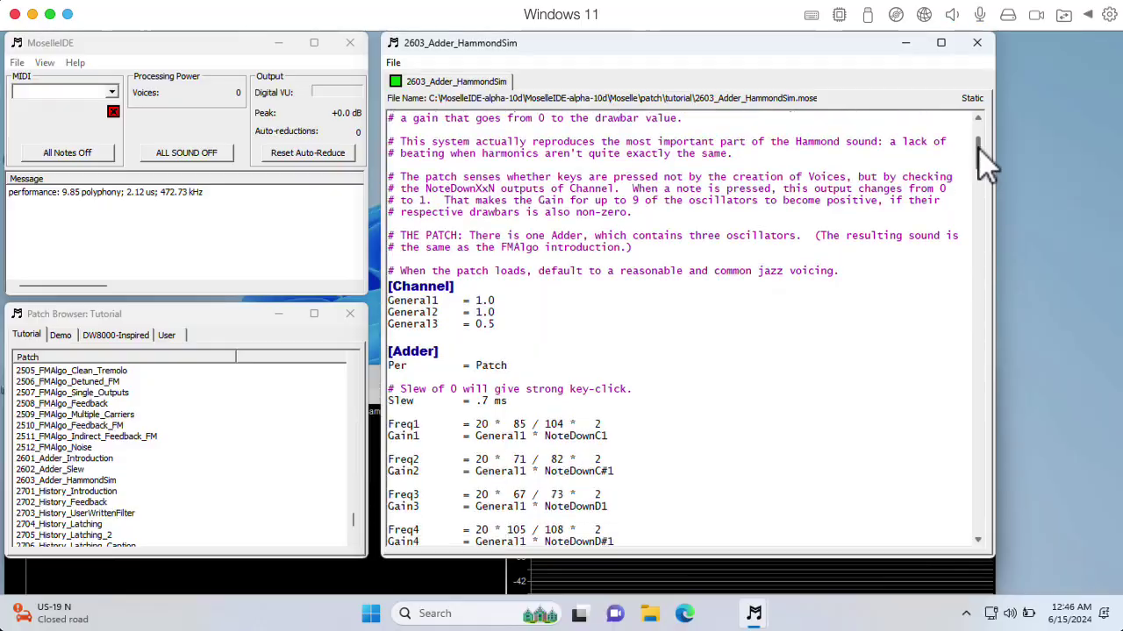
Step: In MoselleIDE, read through the Freq and Gain formulas of the Adder module in the 2603_Adder_HammondSim patch
{"action": "left_click_drag", "start_coordinate": [981, 149], "coordinate": [989, 206]}
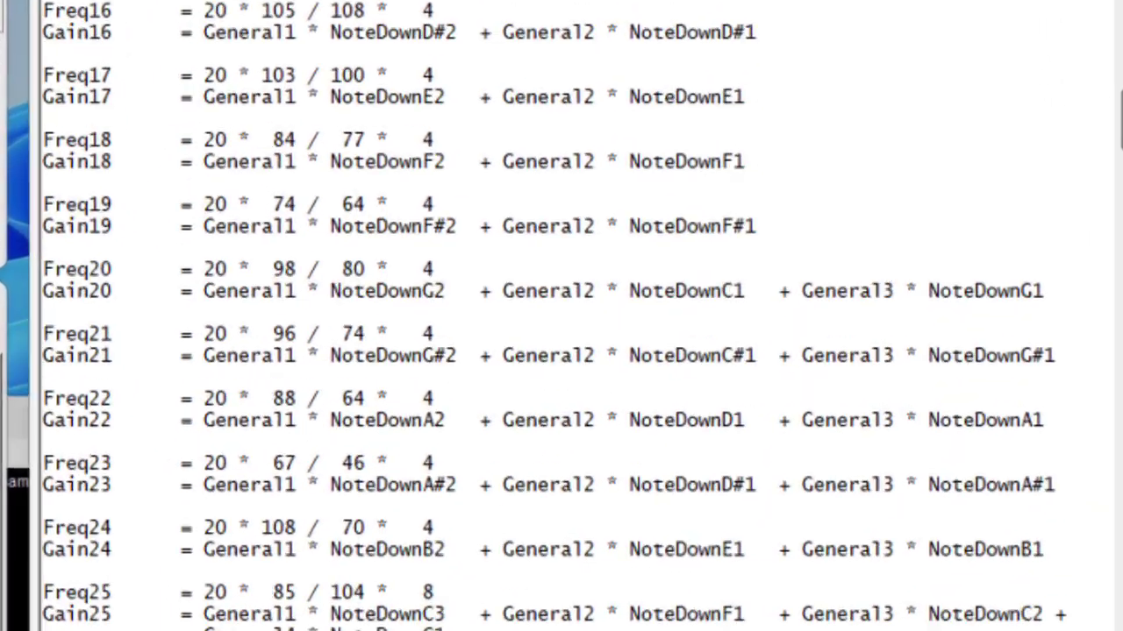
{"action": "scroll", "coordinate": [562, 316], "scroll_direction": "down", "scroll_amount": 10}
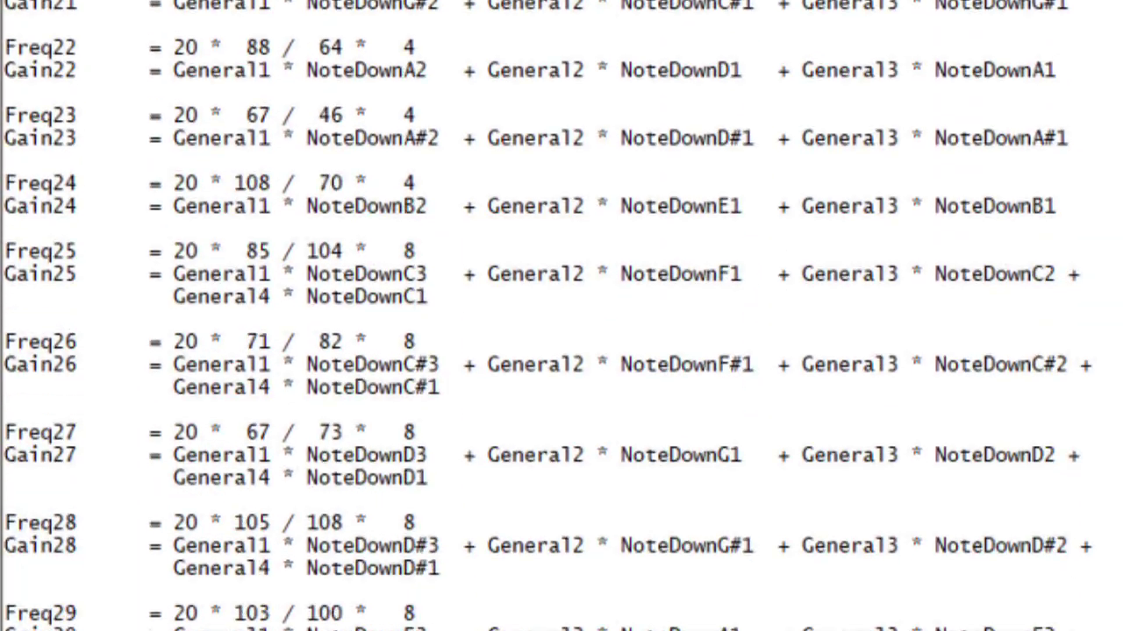
{"action": "scroll", "coordinate": [562, 316], "scroll_direction": "down", "scroll_amount": 8}
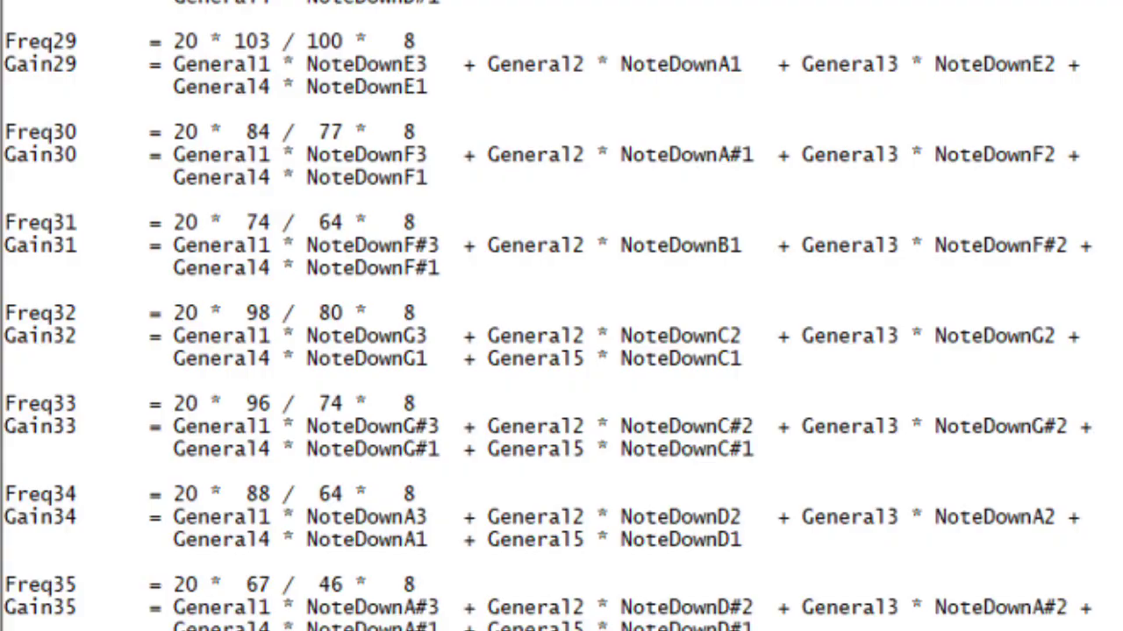
{"action": "scroll", "coordinate": [562, 316], "scroll_direction": "down", "scroll_amount": 10}
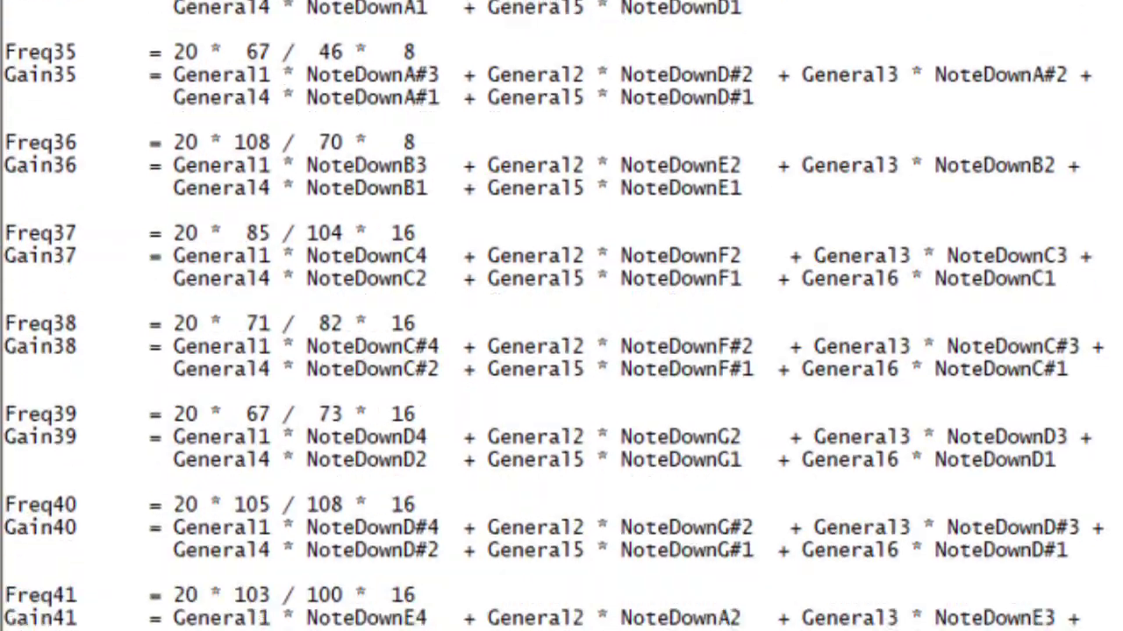
{"action": "scroll", "coordinate": [561, 315], "scroll_direction": "down", "scroll_amount": 5}
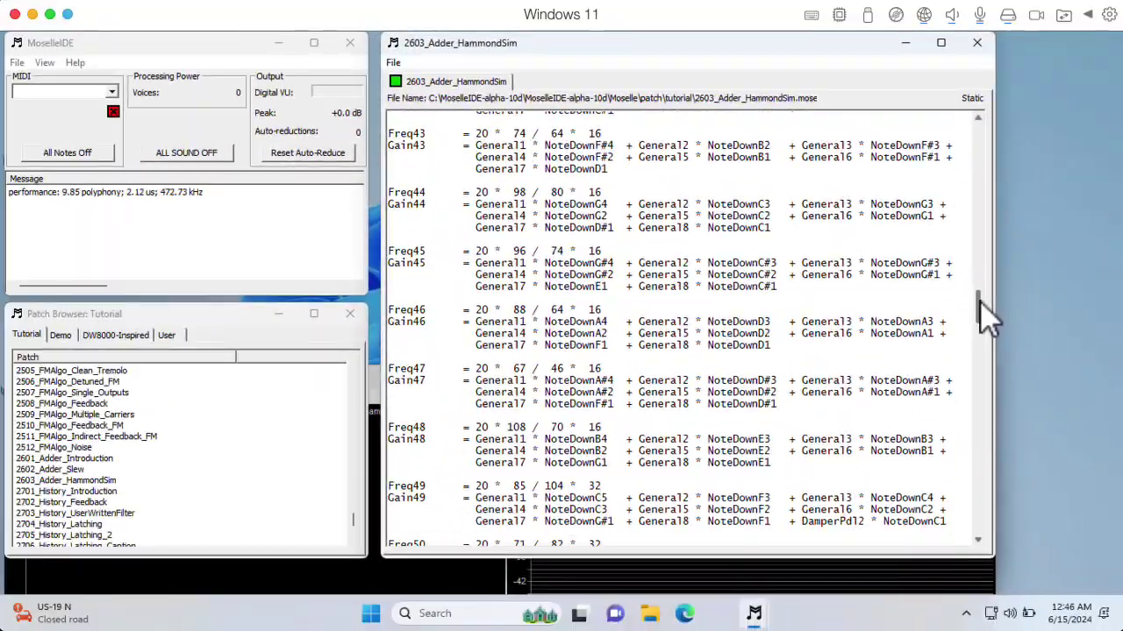
{"action": "left_click_drag", "start_coordinate": [982, 296], "coordinate": [982, 335]}
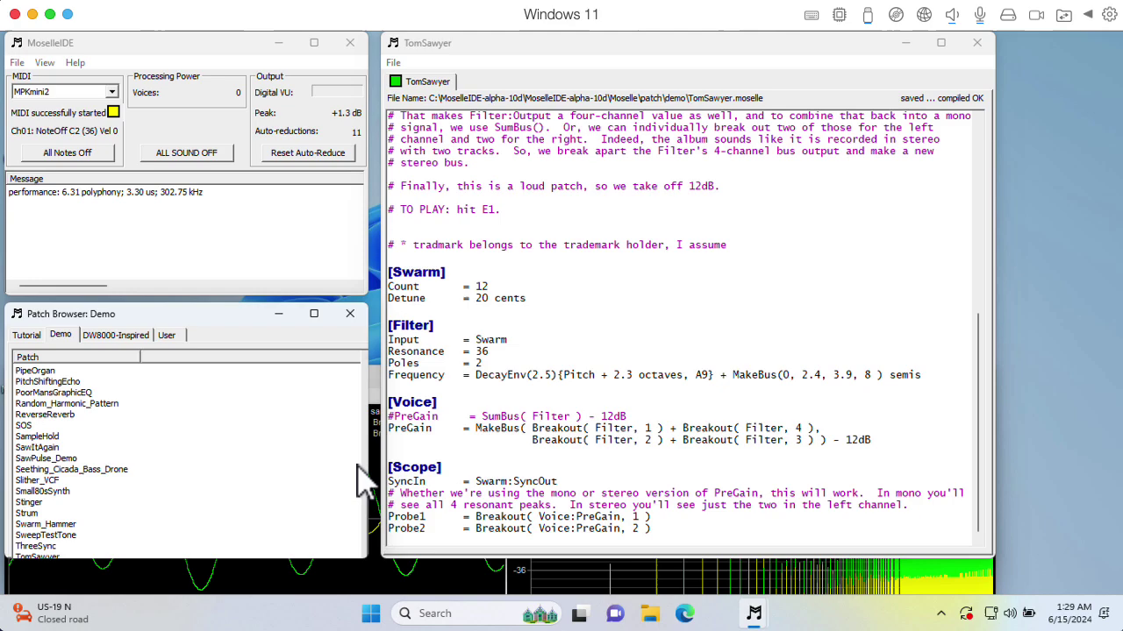
Step: Browse the list of Demo patches in the Patch Browser from start to end
{"action": "left_click", "coordinate": [368, 409]}
{"action": "left_click", "coordinate": [368, 409]}
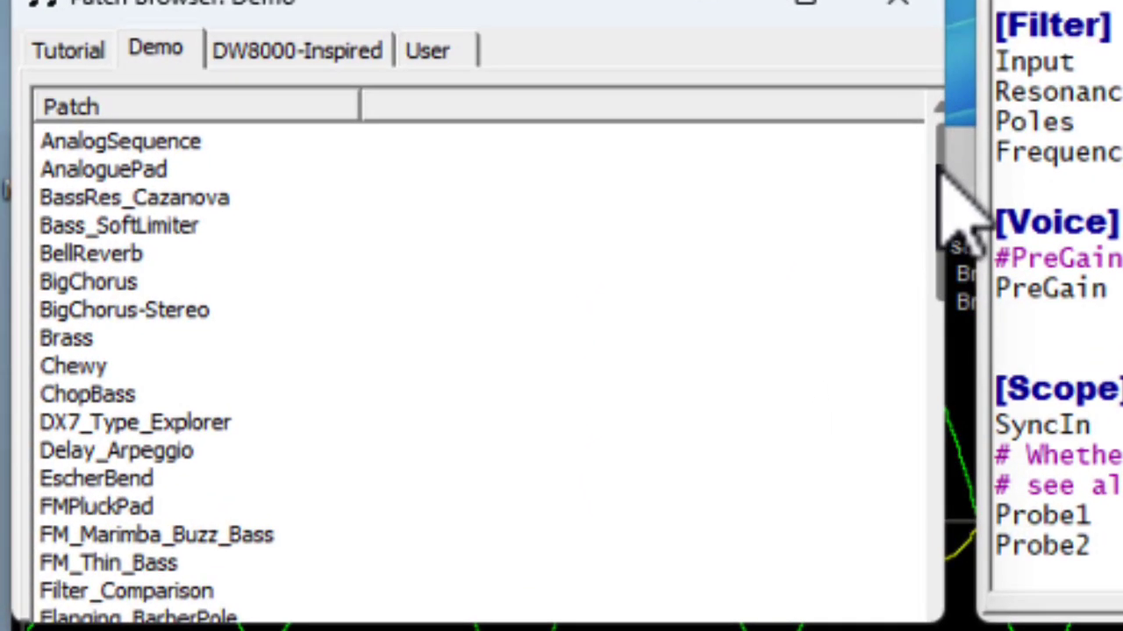
{"action": "left_click_drag", "start_coordinate": [743, 257], "coordinate": [746, 327]}
{"action": "left_click_drag", "start_coordinate": [947, 277], "coordinate": [949, 566]}
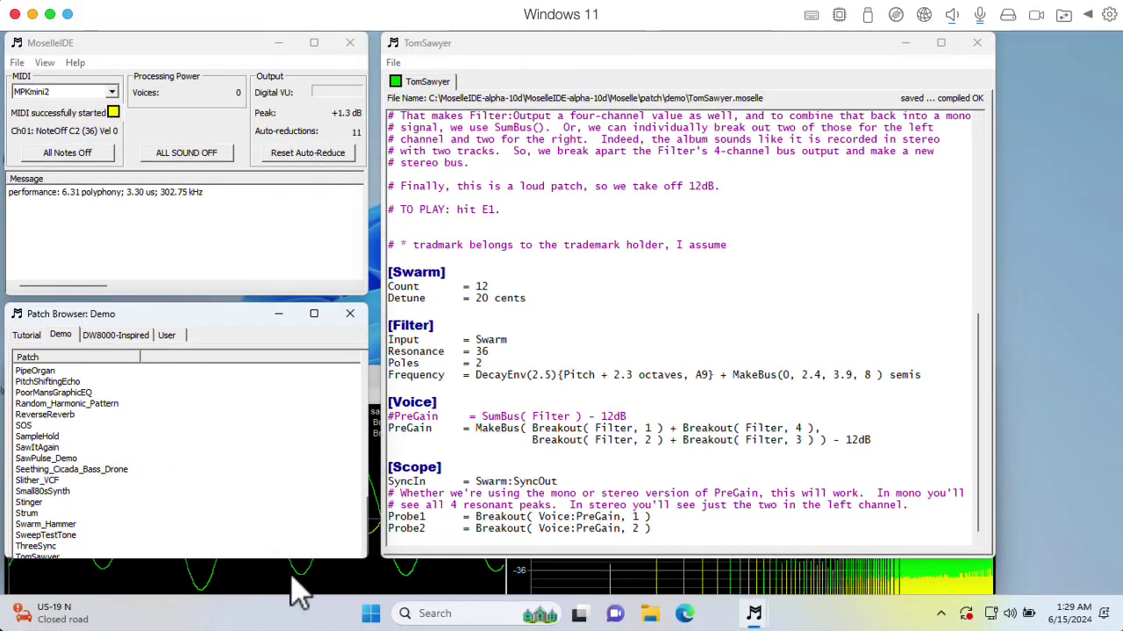
{"action": "left_click", "coordinate": [367, 614]}
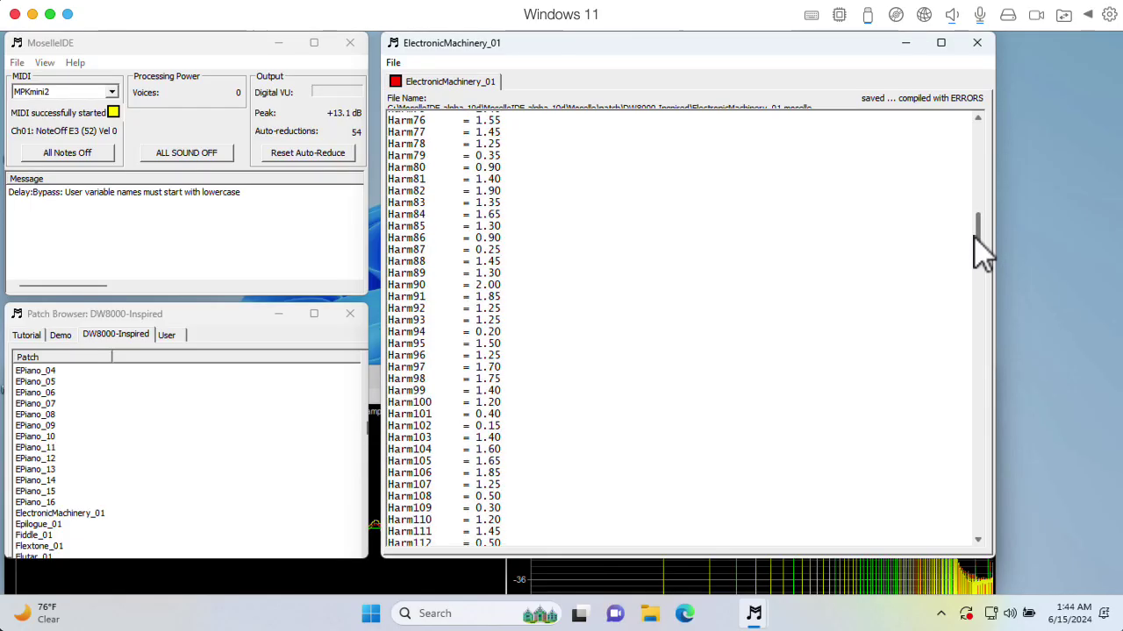
Step: Comment out the Bypass line in the Delay module of the ElectronicMachinery_01 patch and load the edit
{"action": "left_click_drag", "start_coordinate": [973, 236], "coordinate": [975, 299]}
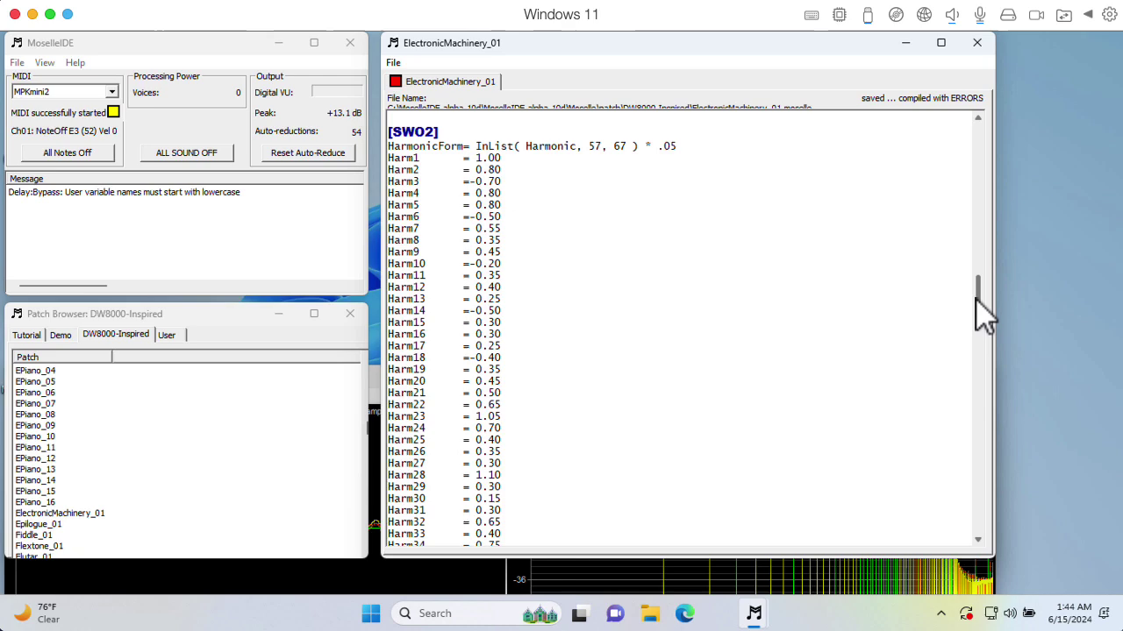
{"action": "mouse_move", "coordinate": [975, 299]}
{"action": "left_mouse_down"}
{"action": "mouse_move", "coordinate": [966, 367]}
{"action": "mouse_move", "coordinate": [975, 485]}
{"action": "left_mouse_up"}
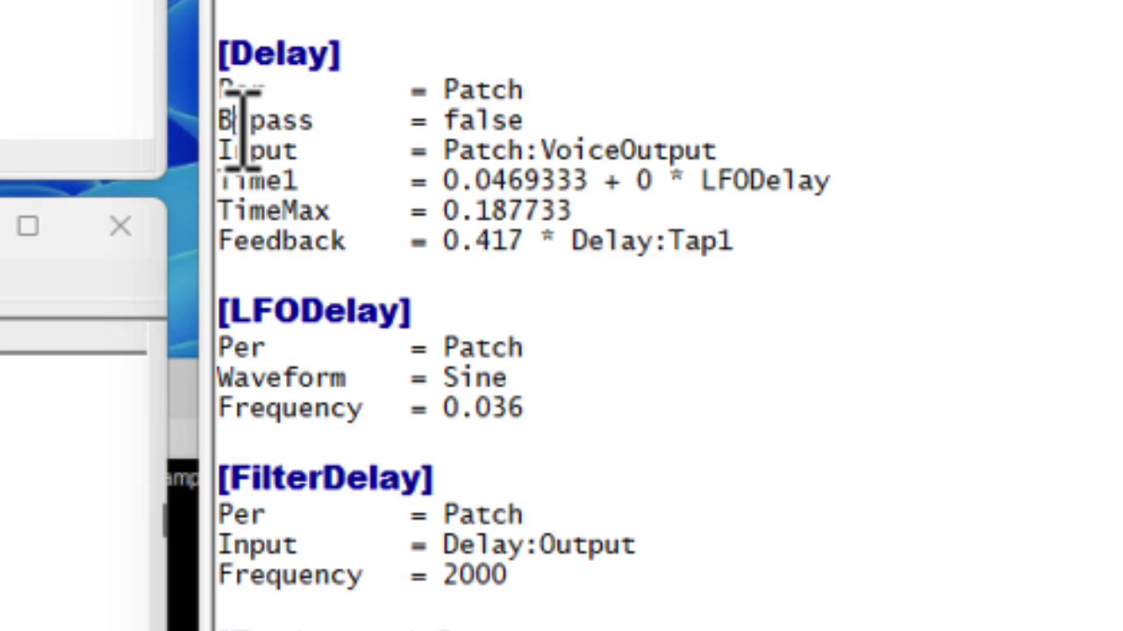
{"action": "type", "text": "#"}
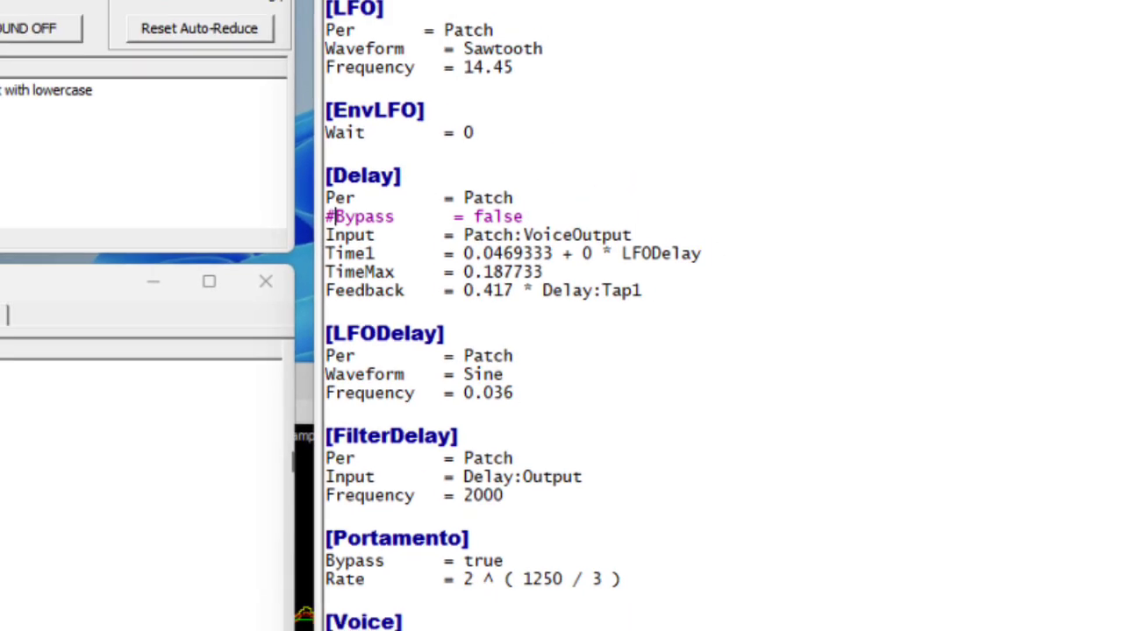
{"action": "left_click", "coordinate": [393, 62]}
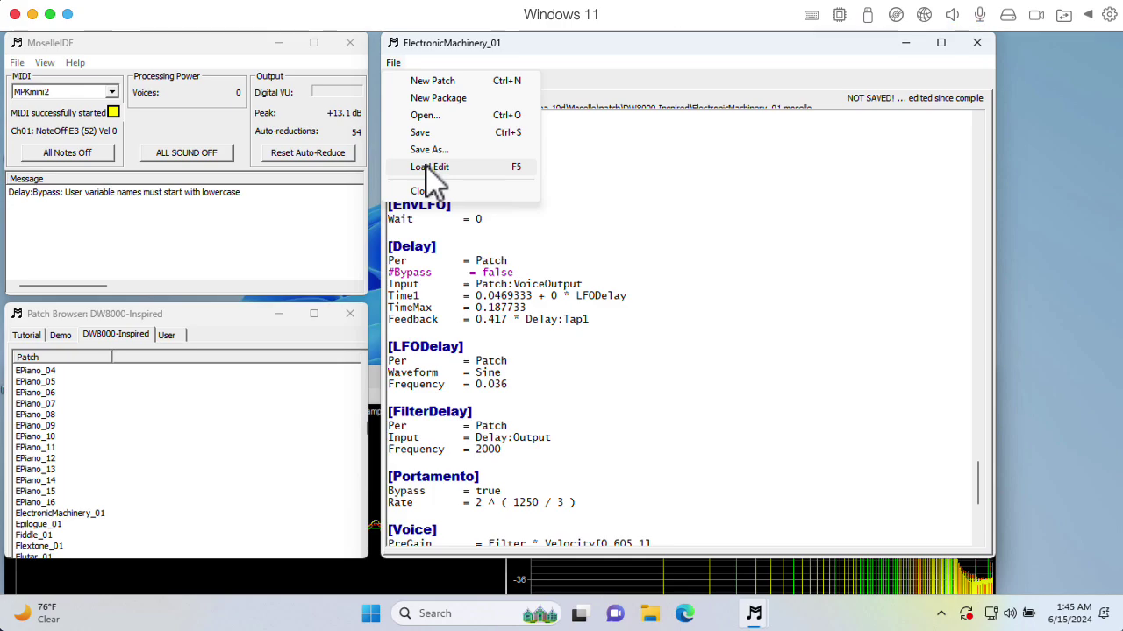
{"action": "left_click", "coordinate": [430, 166]}
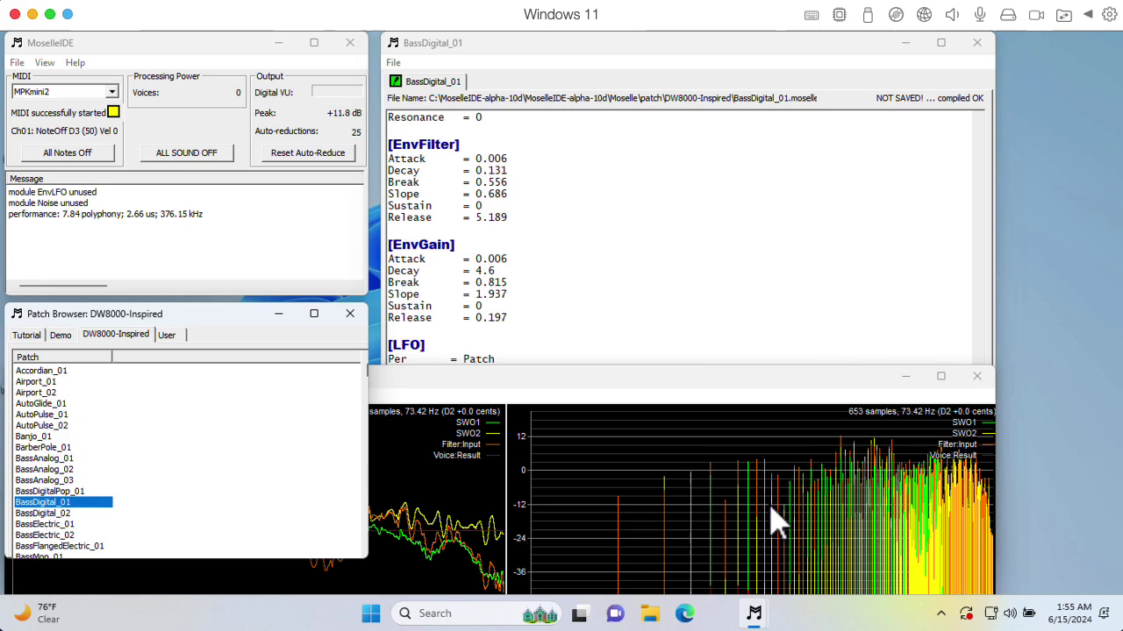
{"action": "left_click", "coordinate": [755, 408]}
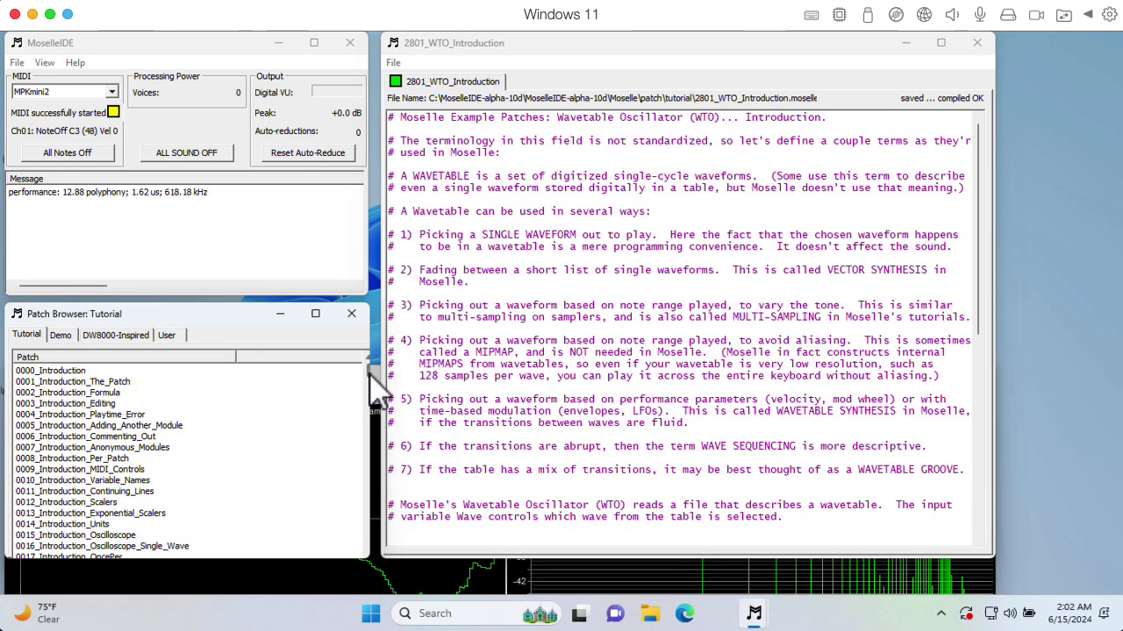
Step: Browse the Tutorial patches through to the 2801 entry and read the 2801_WTO_Introduction patch text
{"action": "left_click_drag", "start_coordinate": [369, 372], "coordinate": [376, 480]}
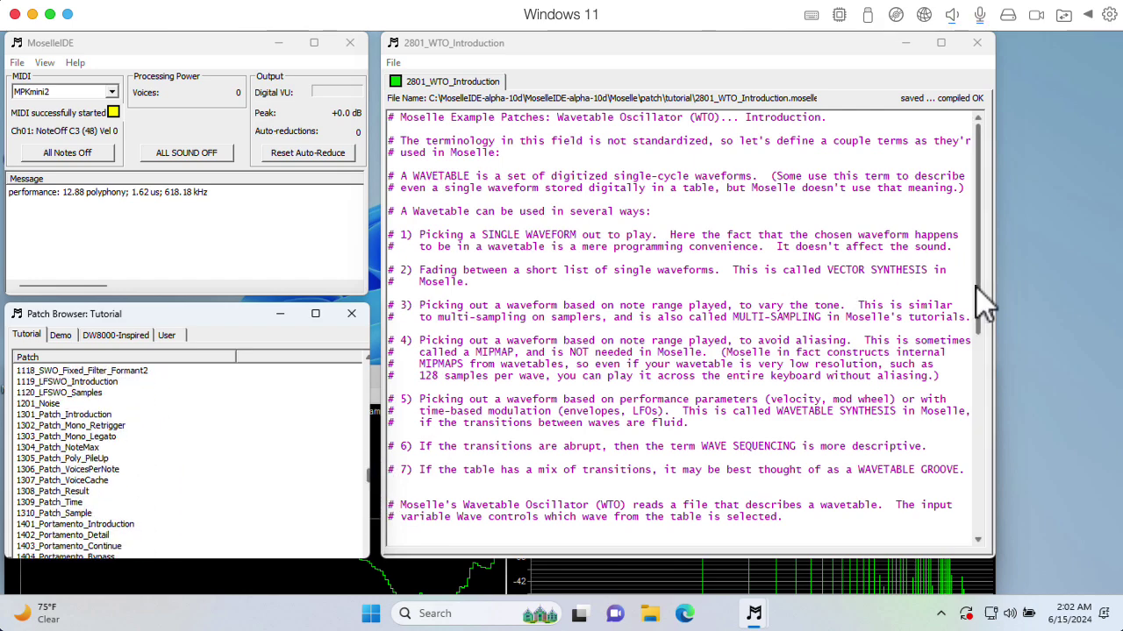
{"action": "left_click_drag", "start_coordinate": [982, 281], "coordinate": [979, 509]}
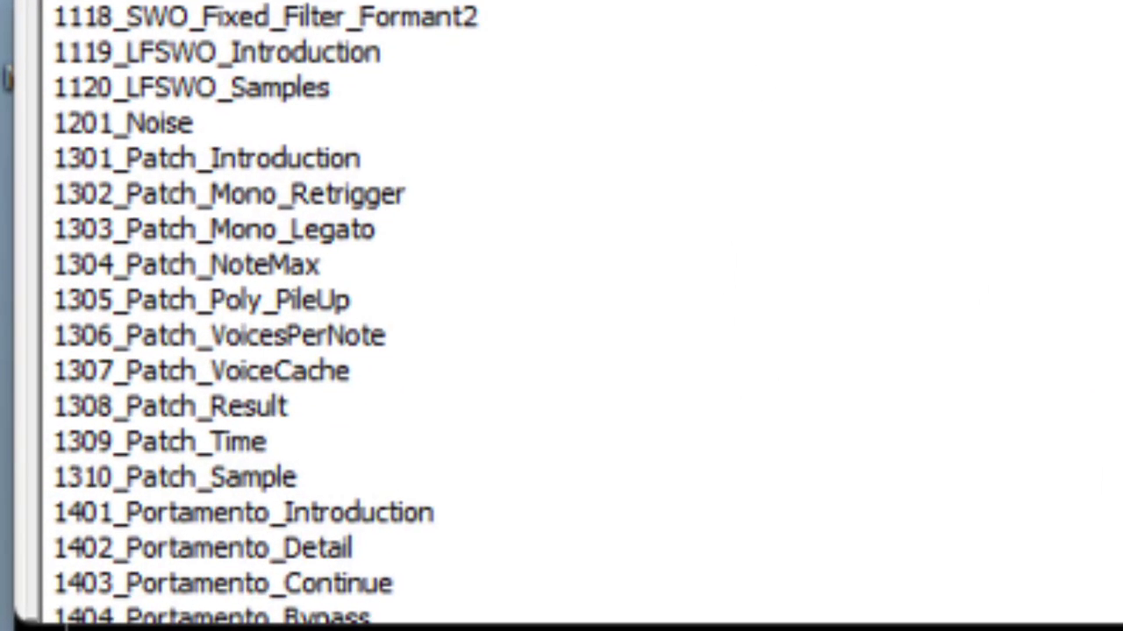
{"action": "scroll", "coordinate": [370, 497], "scroll_direction": "down", "scroll_amount": 2}
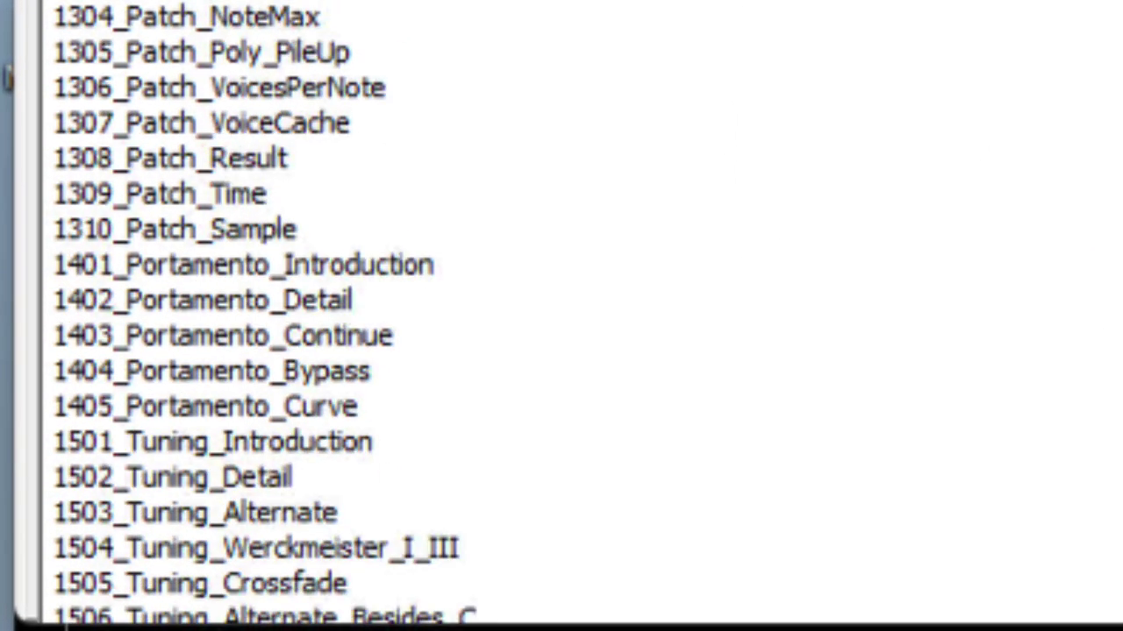
{"action": "scroll", "coordinate": [394, 316], "scroll_direction": "down", "scroll_amount": 13}
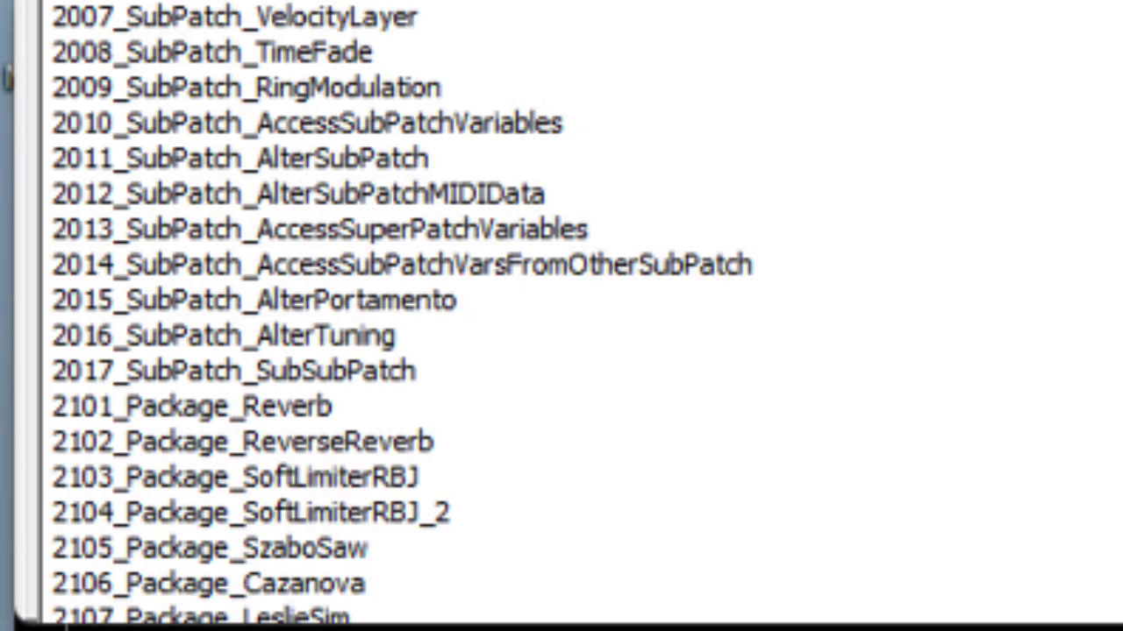
{"action": "scroll", "coordinate": [394, 315], "scroll_direction": "down", "scroll_amount": 9}
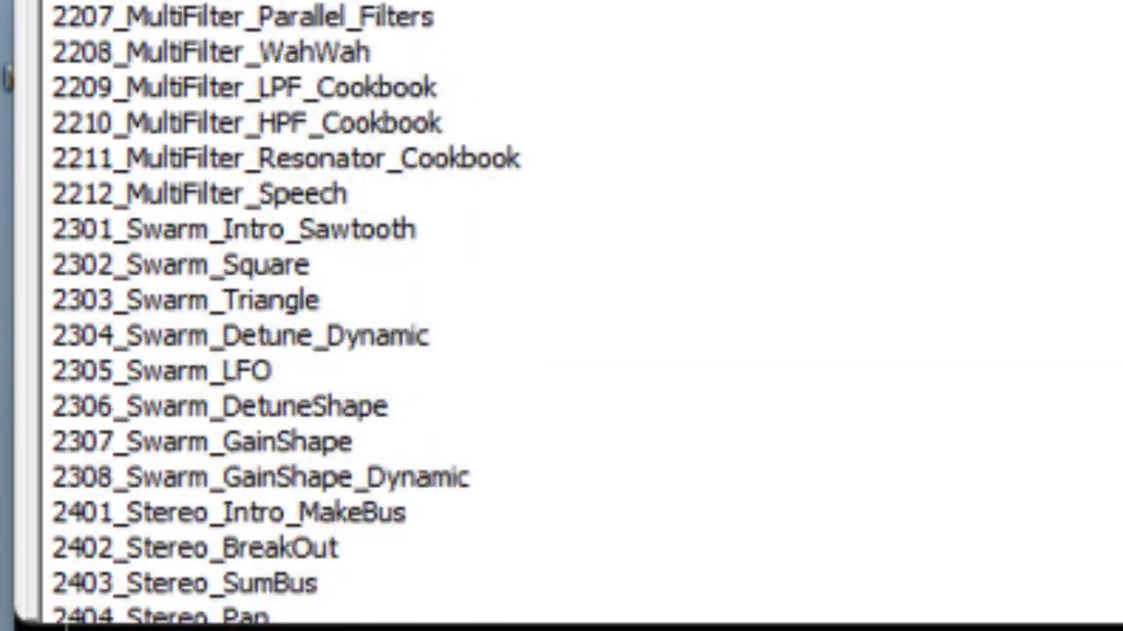
{"action": "scroll", "coordinate": [395, 315], "scroll_direction": "down", "scroll_amount": 4}
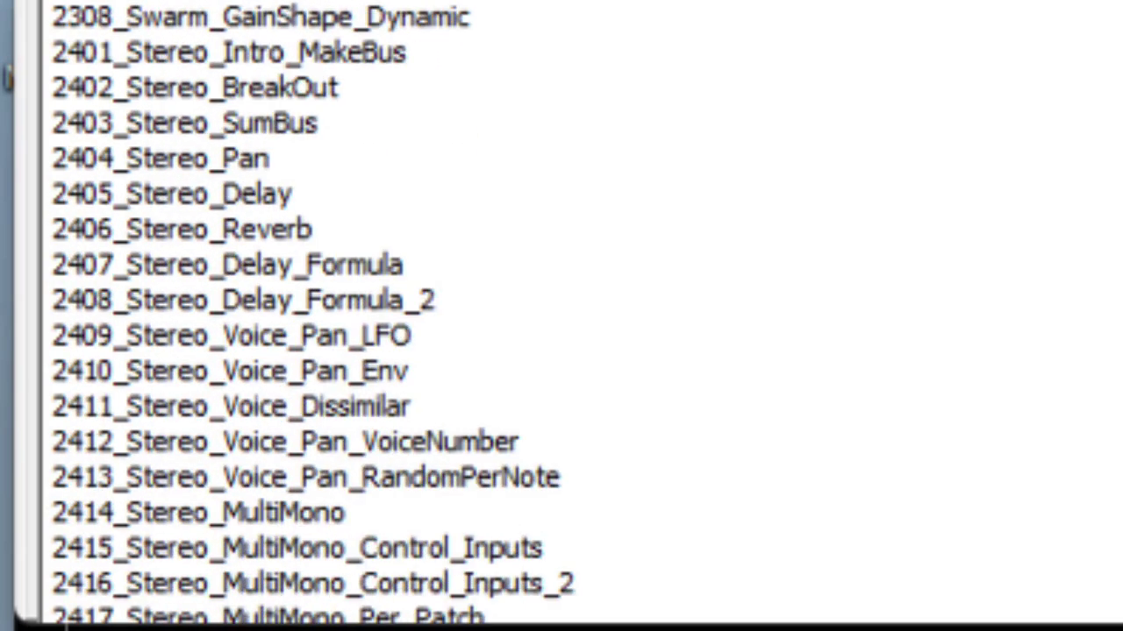
{"action": "scroll", "coordinate": [395, 315], "scroll_direction": "down", "scroll_amount": 10}
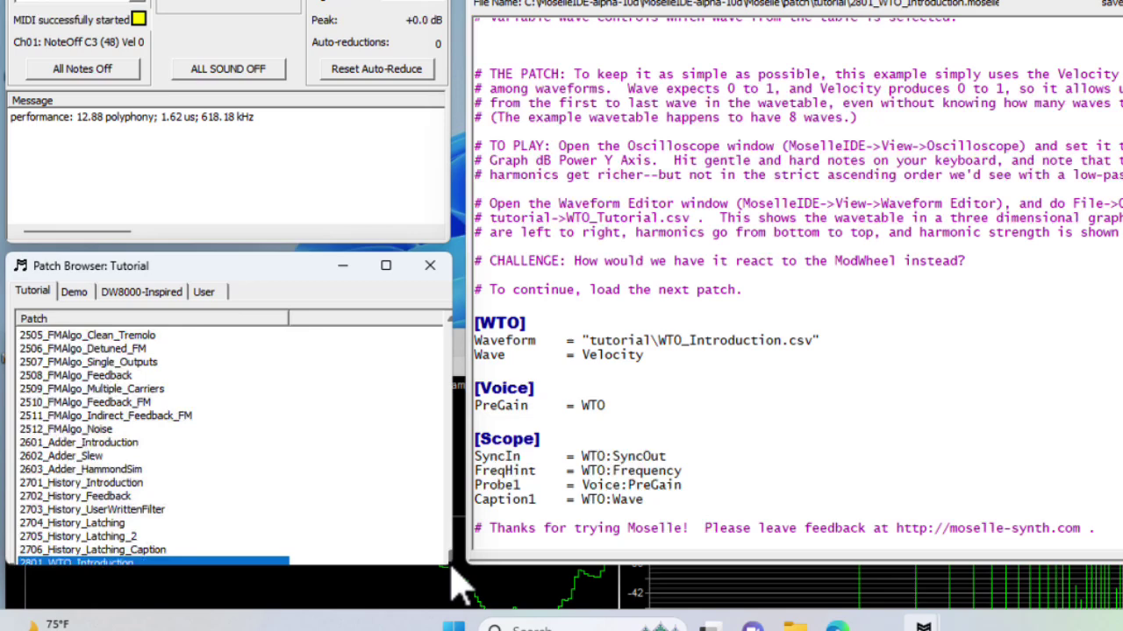
{"action": "scroll", "coordinate": [456, 583], "scroll_direction": "down", "scroll_amount": 4}
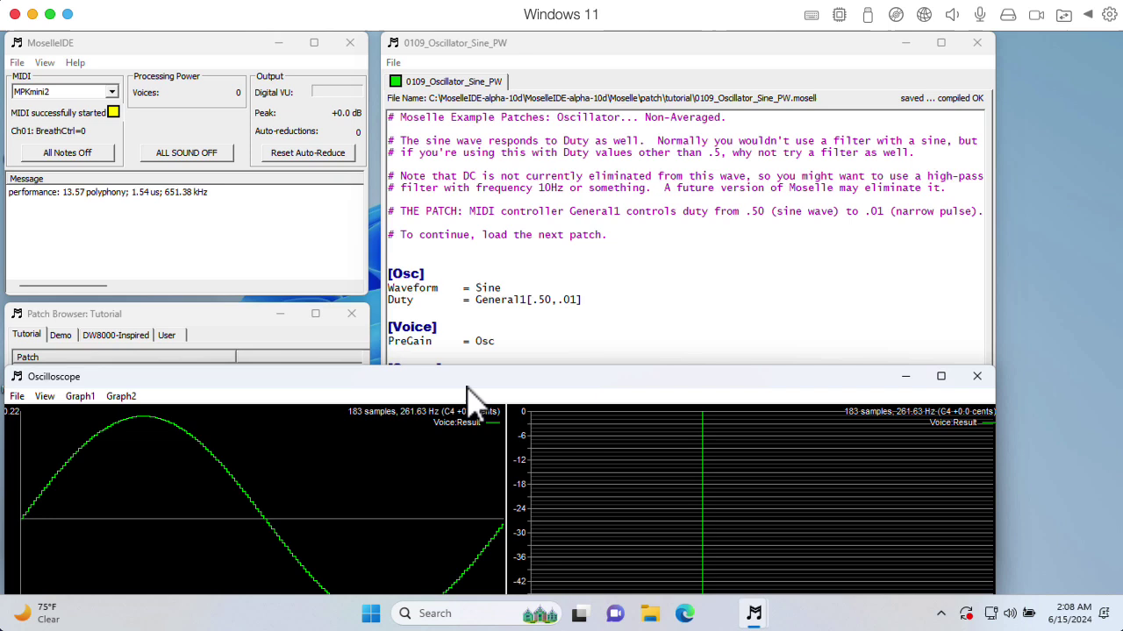
Step: Set the Osc module's Duty to ModWheel[.50,.01] in the 0109_Oscillator_Sine_PW patch and load the edit
{"action": "left_click", "coordinate": [462, 342]}
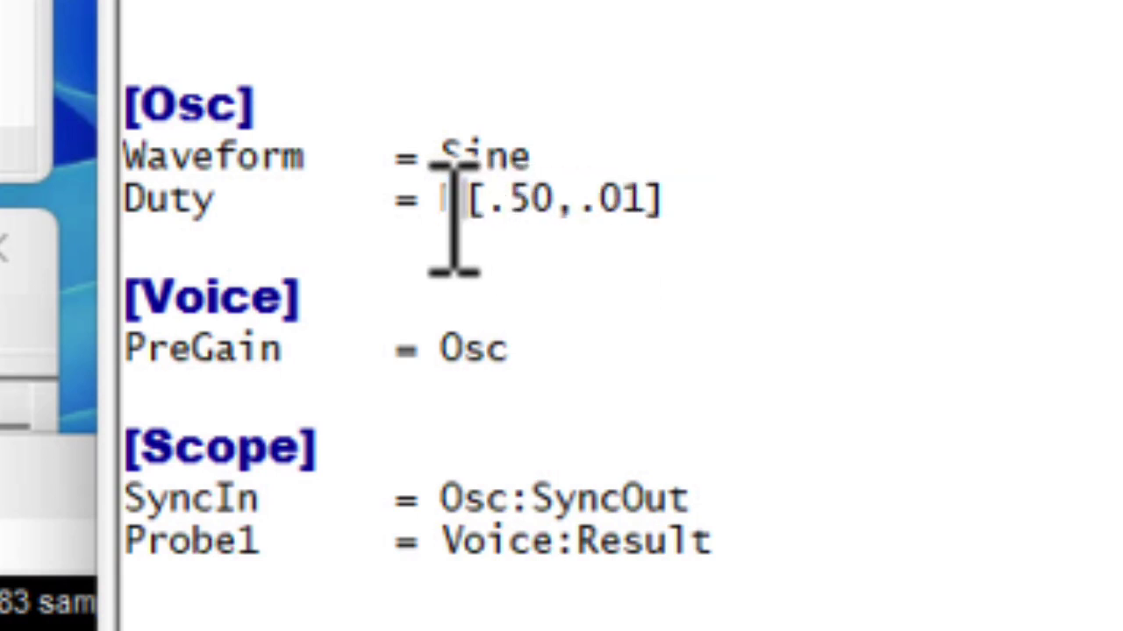
{"action": "type", "text": "l"}
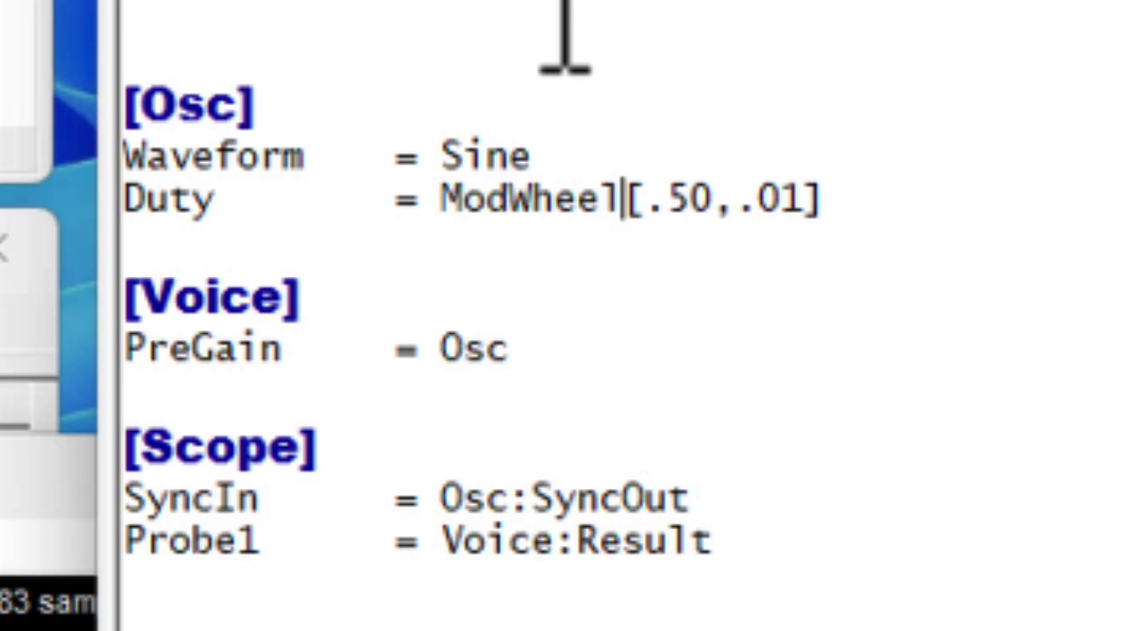
{"action": "left_click", "coordinate": [393, 63]}
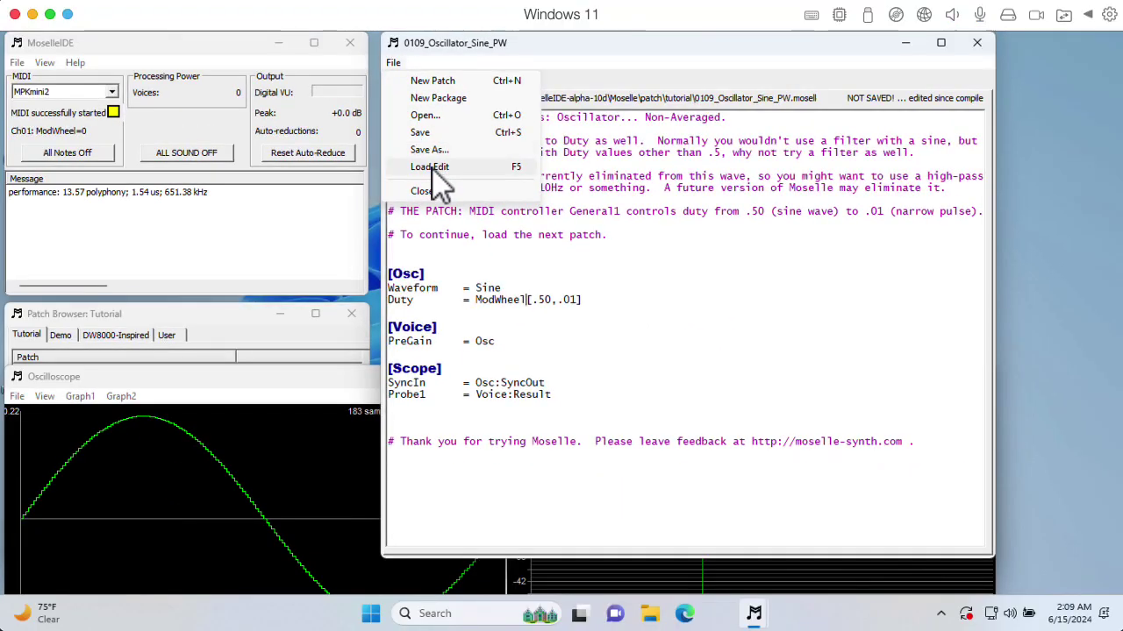
{"action": "left_click", "coordinate": [432, 166]}
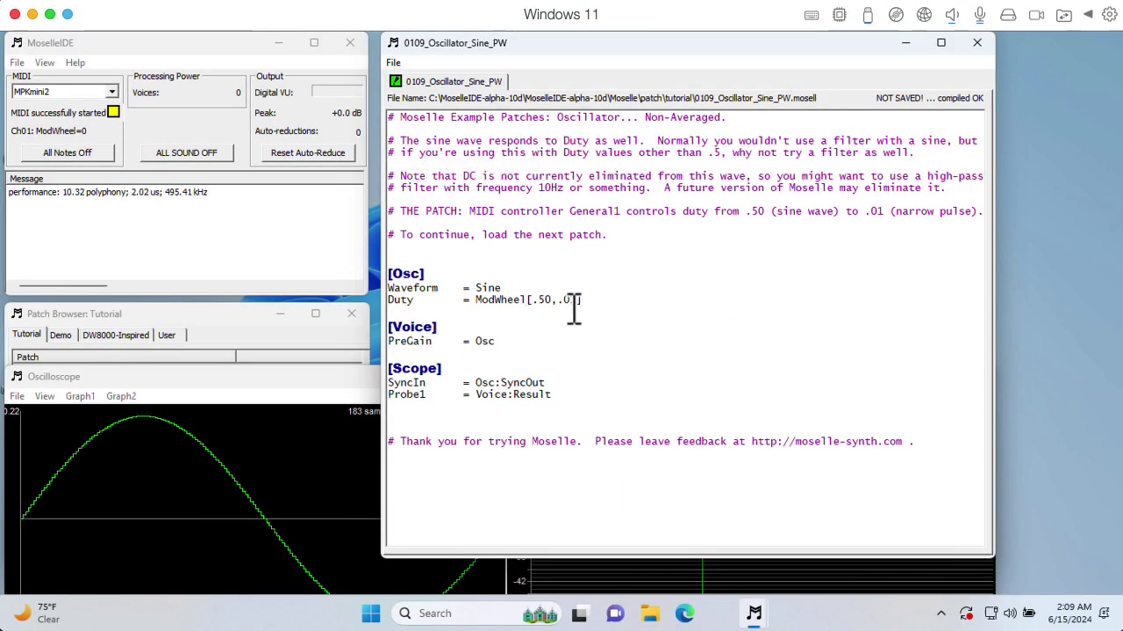
Step: Replace ModWheel with BreathCtrl in the Osc module's Duty in the 0109_Oscillator_Sine_PW patch and load the edit
{"action": "left_click", "coordinate": [375, 485]}
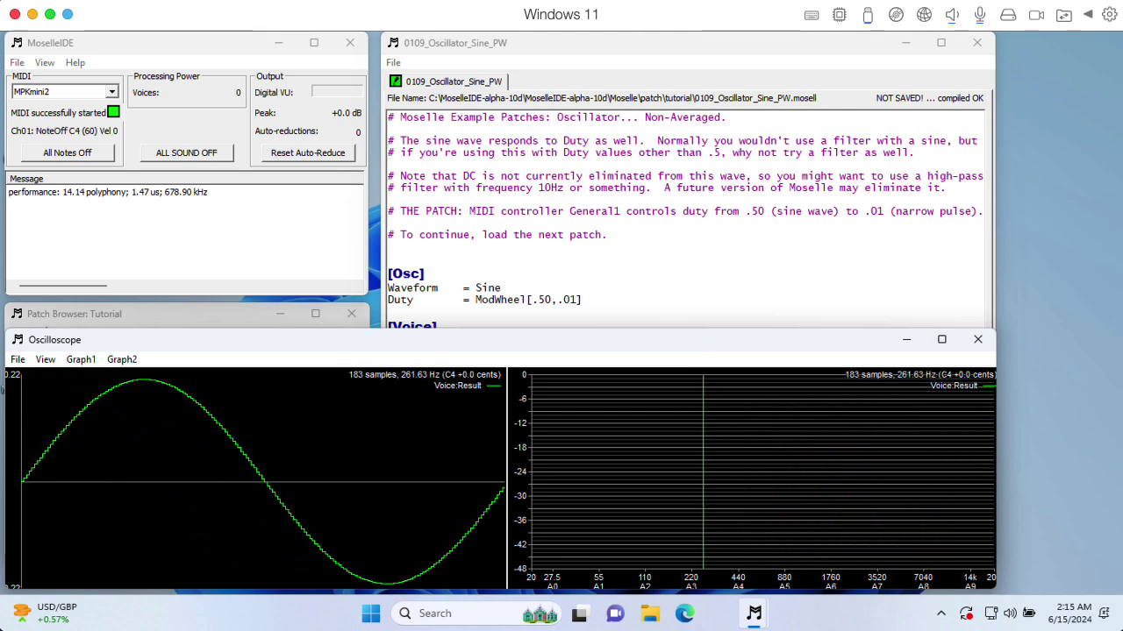
{"action": "left_click", "coordinate": [743, 258]}
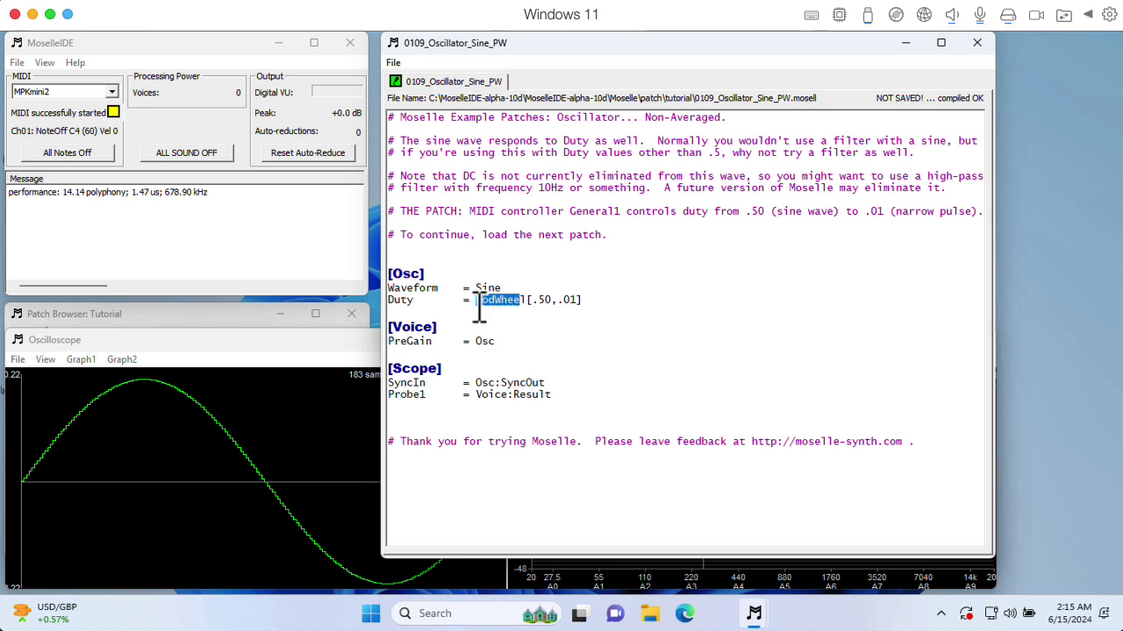
{"action": "type", "text": "Gen"}
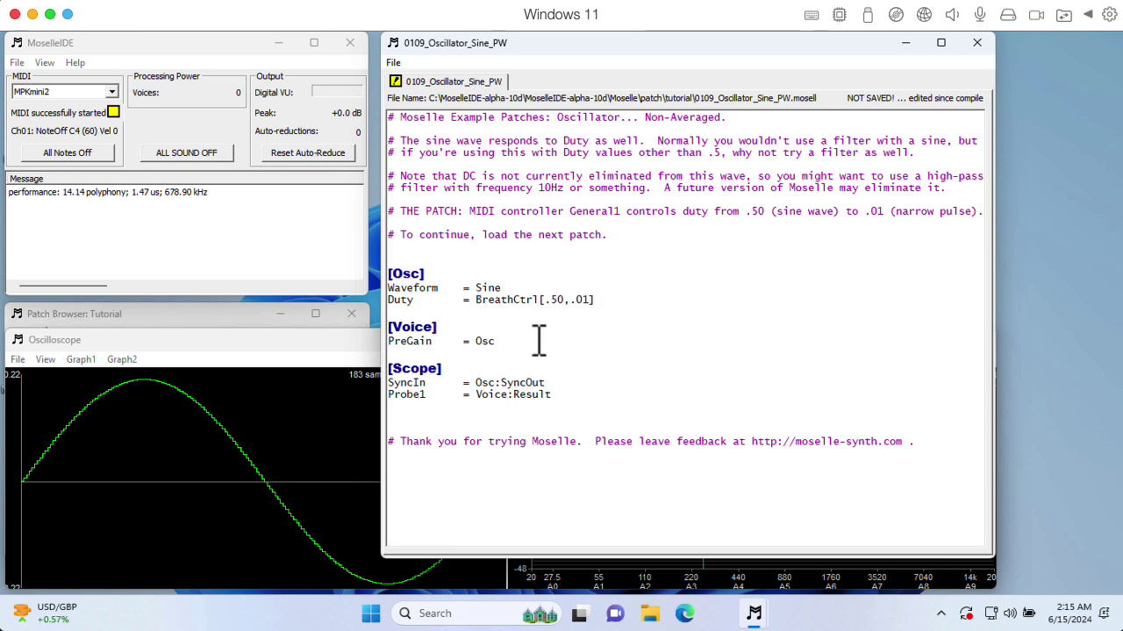
{"action": "left_click", "coordinate": [393, 63]}
{"action": "left_click", "coordinate": [432, 166]}
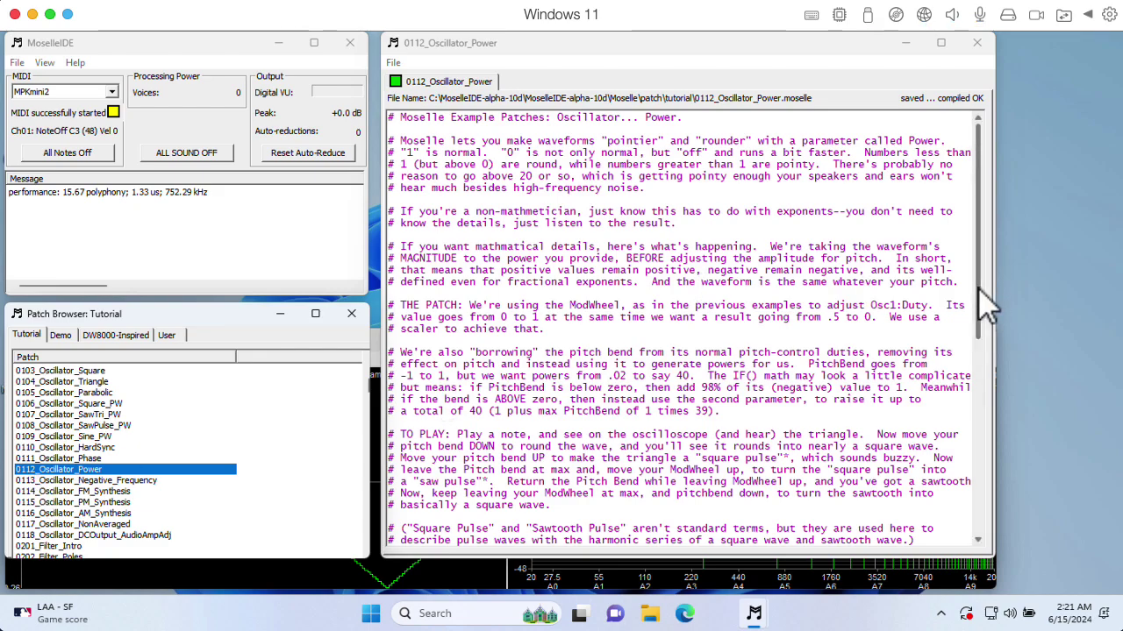
Step: Set the Osc1 Waveform to Sine in the 0112_Oscillator_Power patch, load the edit and bring the oscilloscope forward
{"action": "left_click_drag", "start_coordinate": [981, 292], "coordinate": [986, 441]}
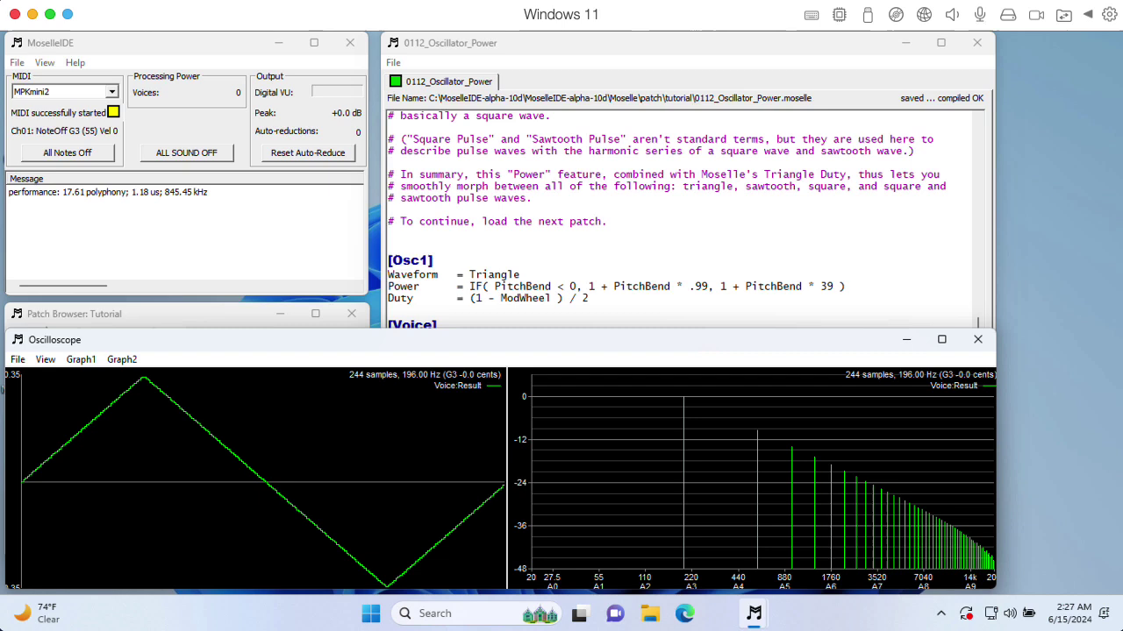
{"action": "left_click", "coordinate": [493, 298]}
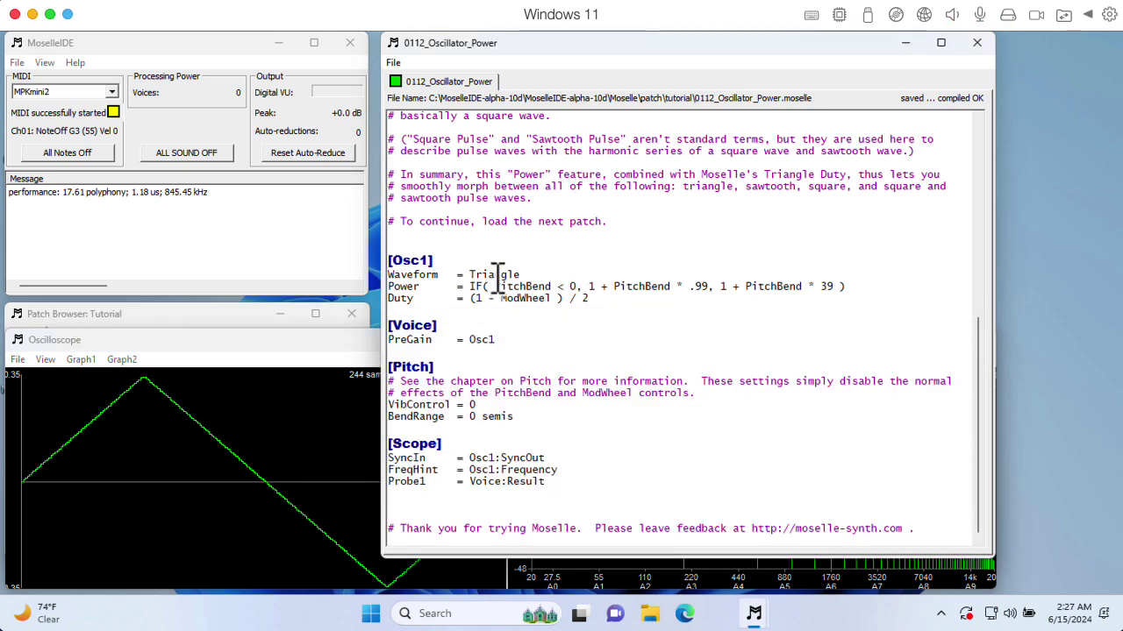
{"action": "double_click", "coordinate": [497, 274]}
{"action": "type", "text": "SIne"}
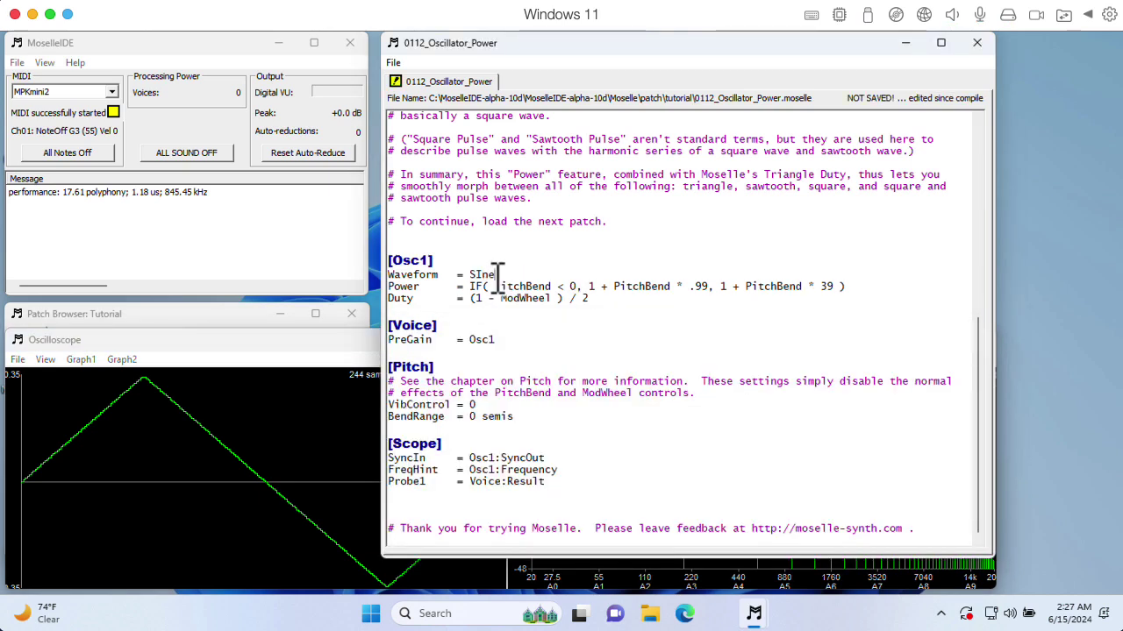
{"action": "left_click", "coordinate": [393, 62]}
{"action": "left_click", "coordinate": [432, 166]}
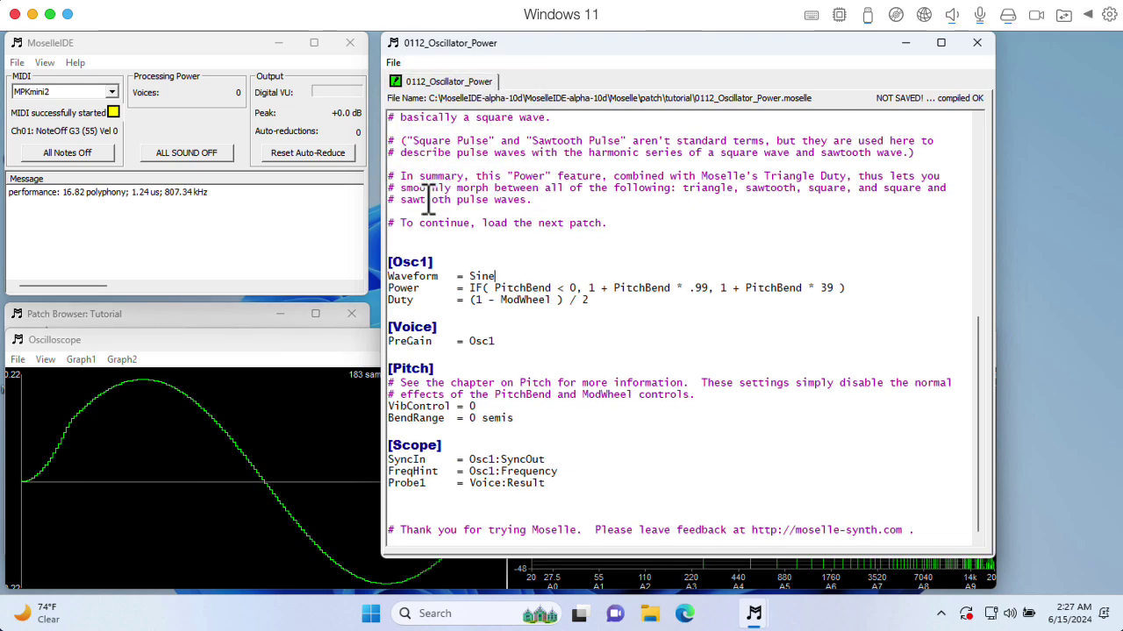
{"action": "left_click", "coordinate": [316, 367]}
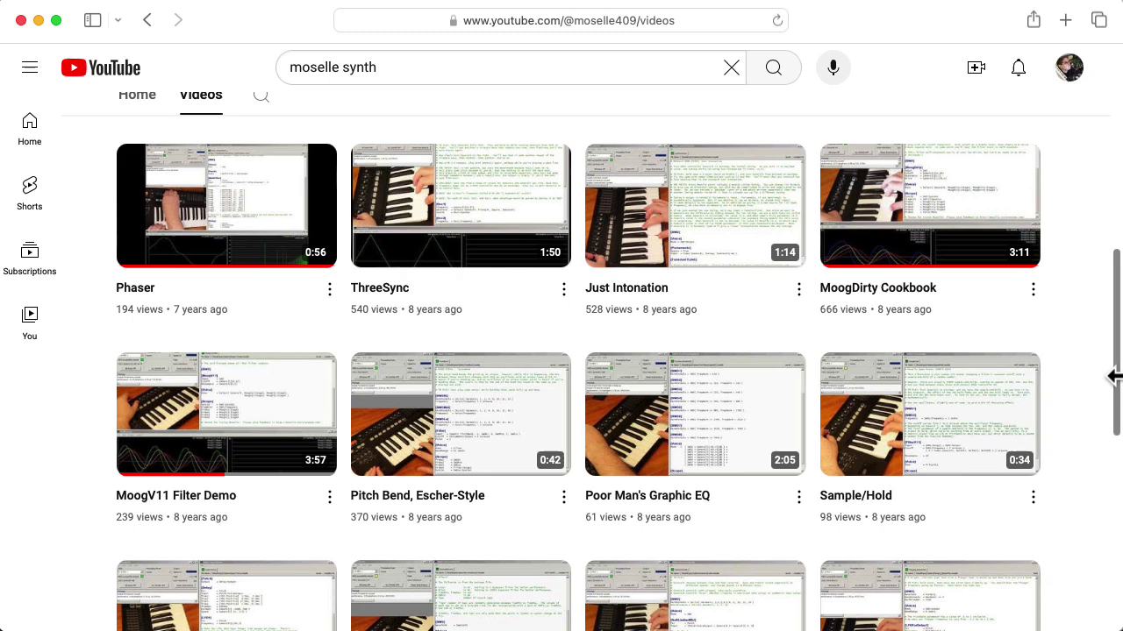
Step: Look through the Moselle YouTube channel's videos and the board index of the Moselle website's forum
{"action": "left_click_drag", "start_coordinate": [1119, 423], "coordinate": [1119, 200]}
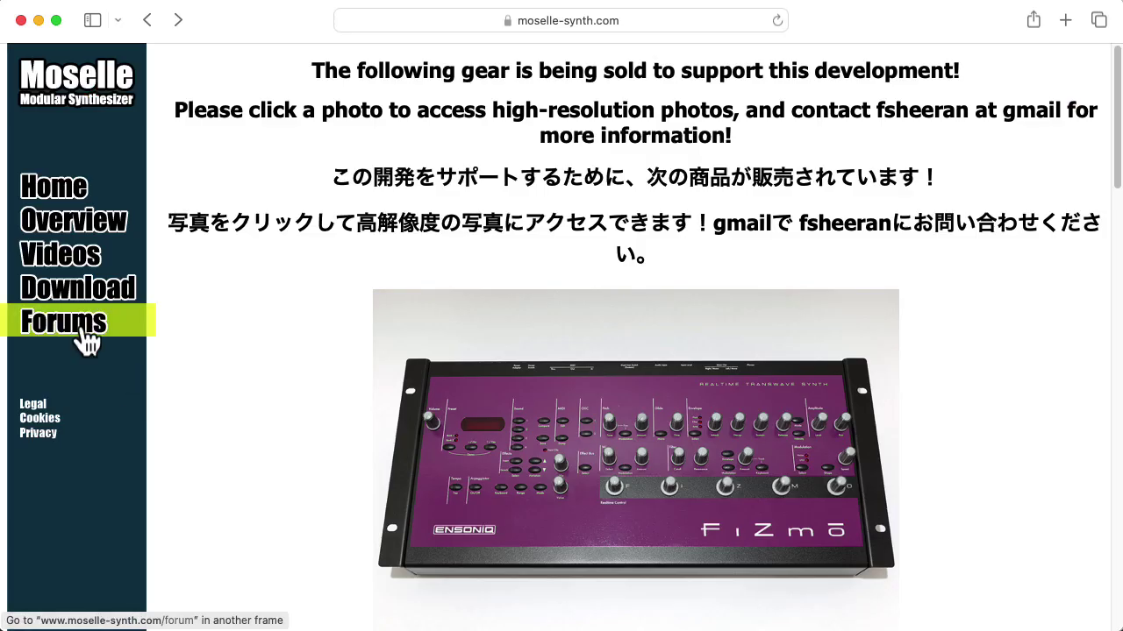
{"action": "left_click", "coordinate": [81, 333]}
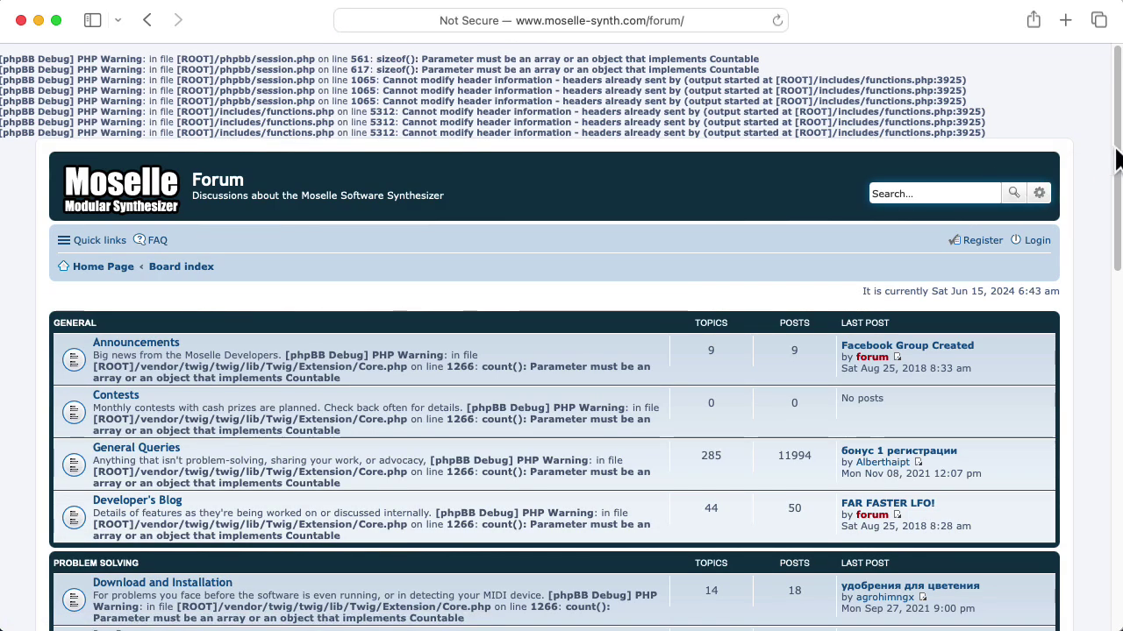
{"action": "scroll", "coordinate": [1118, 180], "scroll_direction": "down", "scroll_amount": 1}
{"action": "left_click_drag", "start_coordinate": [1118, 180], "coordinate": [1103, 406]}
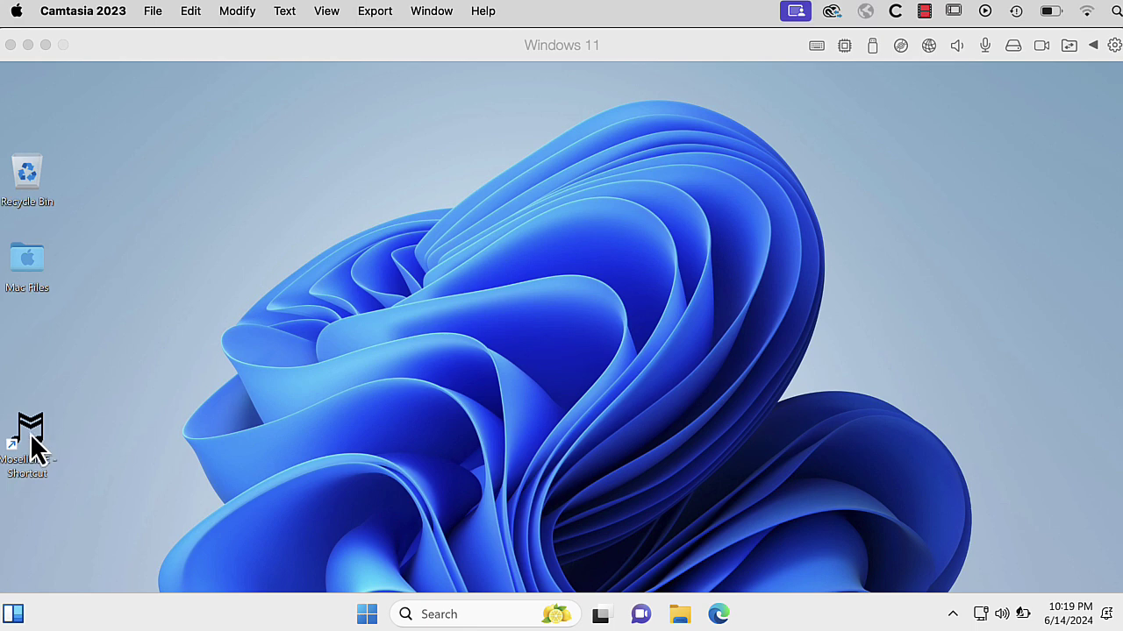
Step: Launch MoselleIDE and switch the Windows 11 virtual machine's Retina Resolution to Scaled
{"action": "double_click", "coordinate": [31, 443]}
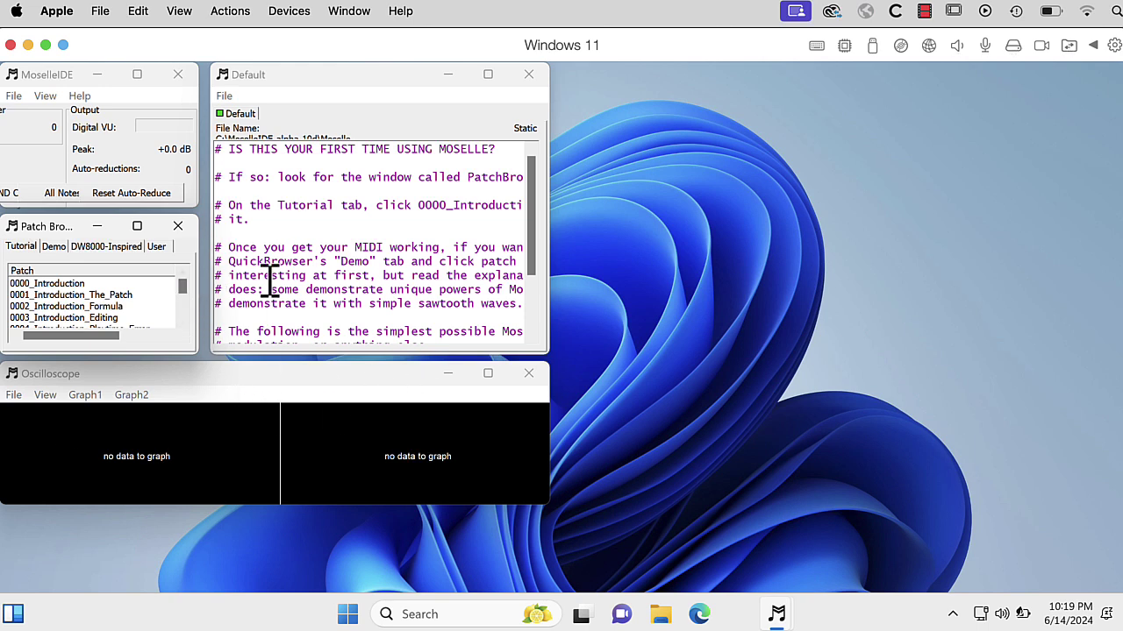
{"action": "left_click", "coordinate": [186, 16]}
{"action": "mouse_move", "coordinate": [224, 132]}
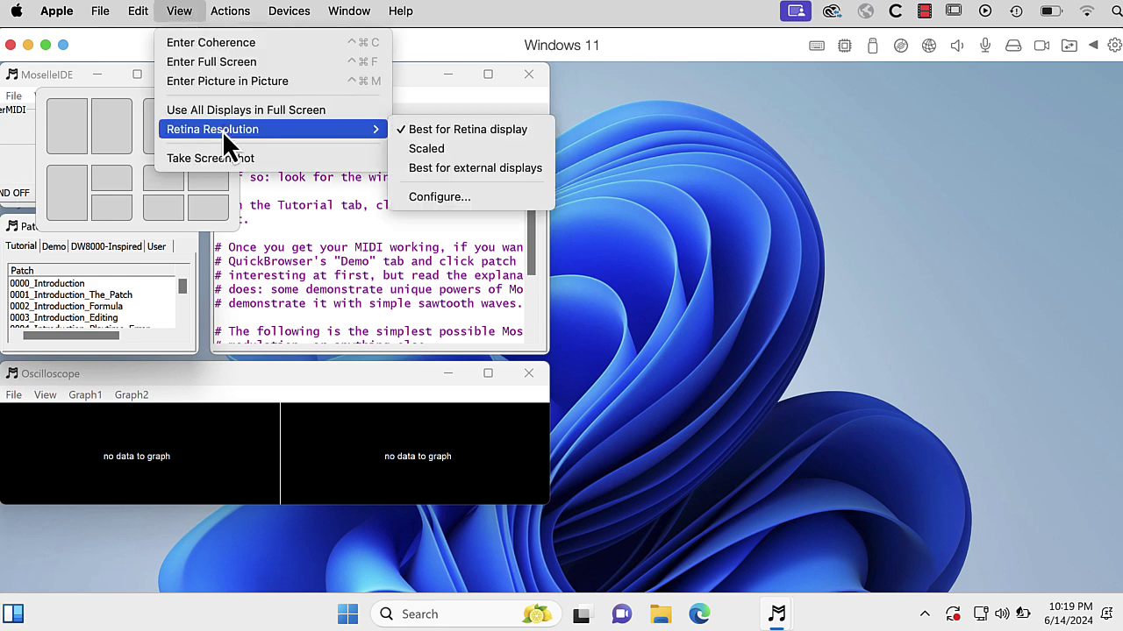
{"action": "left_click", "coordinate": [410, 145]}
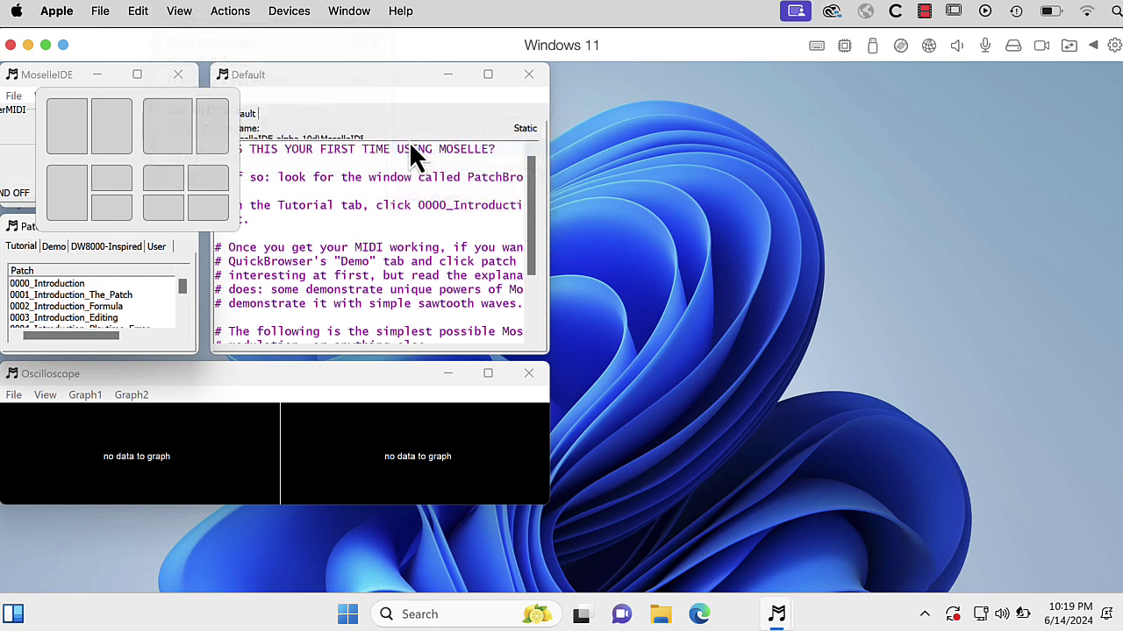
{"action": "left_click", "coordinate": [720, 368]}
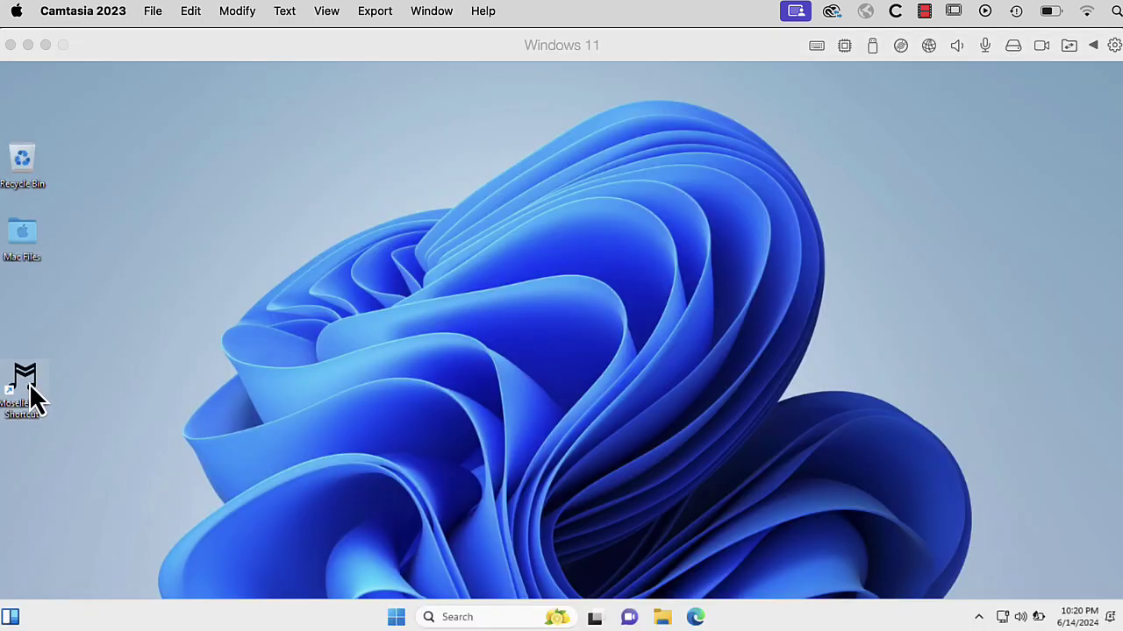
Step: Relaunch MoselleIDE from the desktop shortcut and choose MPKmini2 as the MIDI device
{"action": "double_click", "coordinate": [29, 386]}
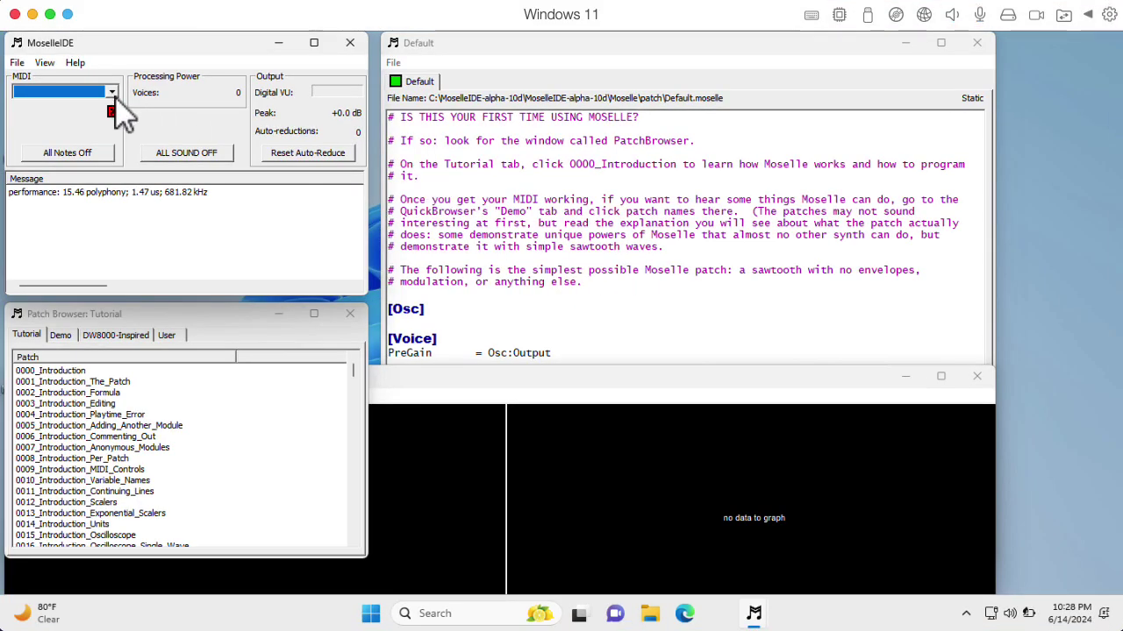
{"action": "left_click", "coordinate": [113, 93]}
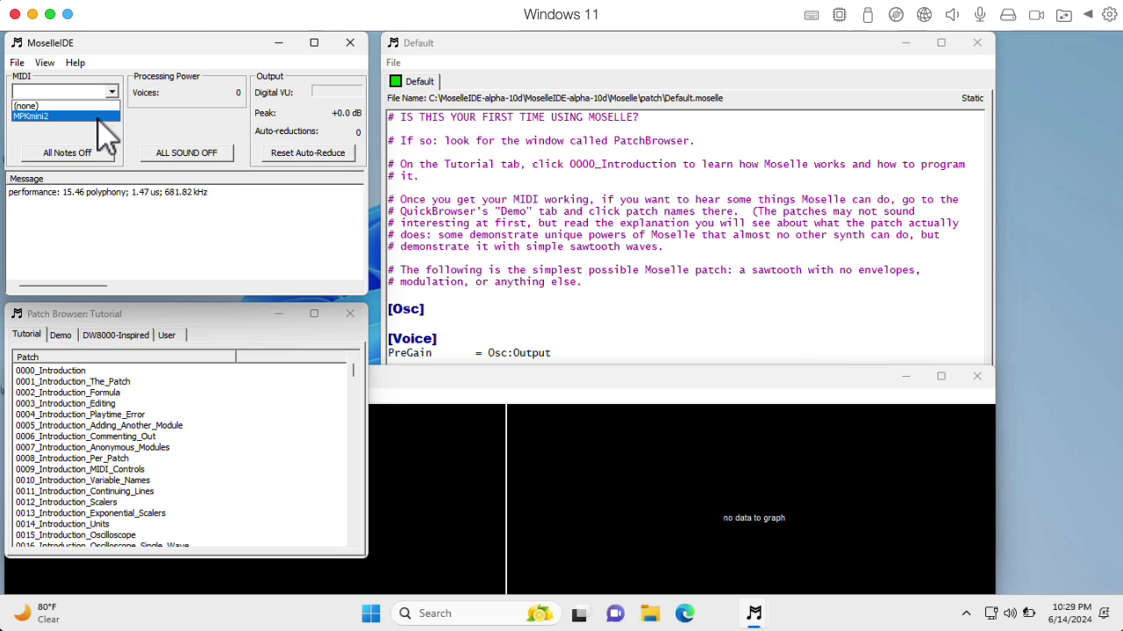
{"action": "left_click", "coordinate": [104, 132]}
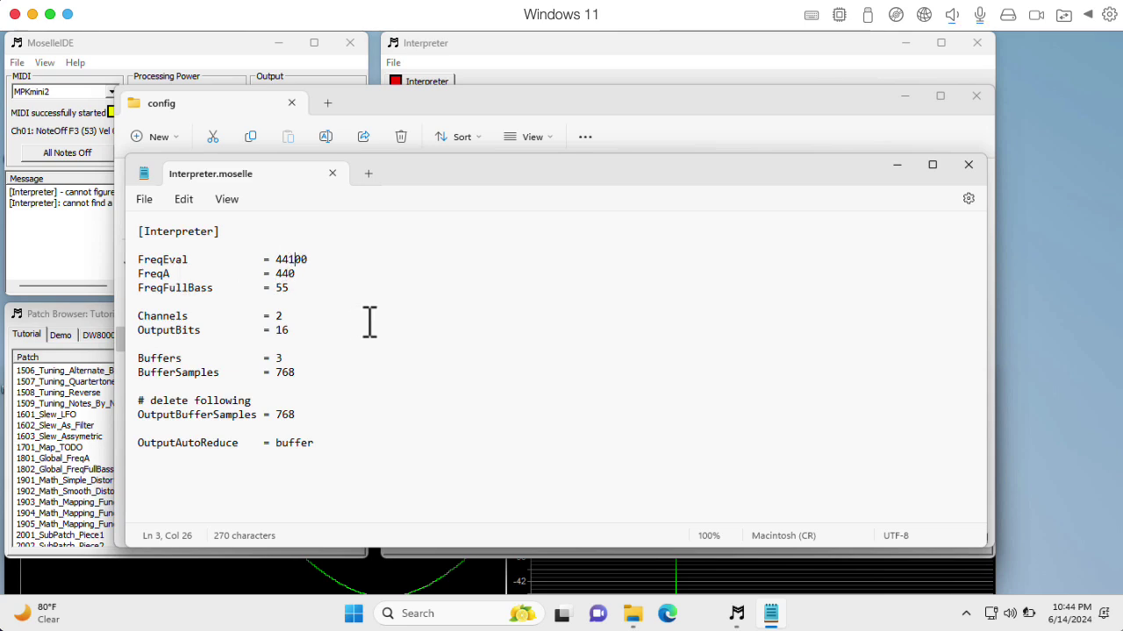
Step: Set FreqEval to 48000 in the Interpreter.moselle configuration file
{"action": "left_click", "coordinate": [303, 251]}
{"action": "left_click", "coordinate": [316, 261]}
{"action": "key", "text": "BackSpace"}
{"action": "key", "text": "BackSpace"}
{"action": "key", "text": "BackSpace"}
{"action": "key", "text": "BackSpace"}
{"action": "type", "text": "8000"}
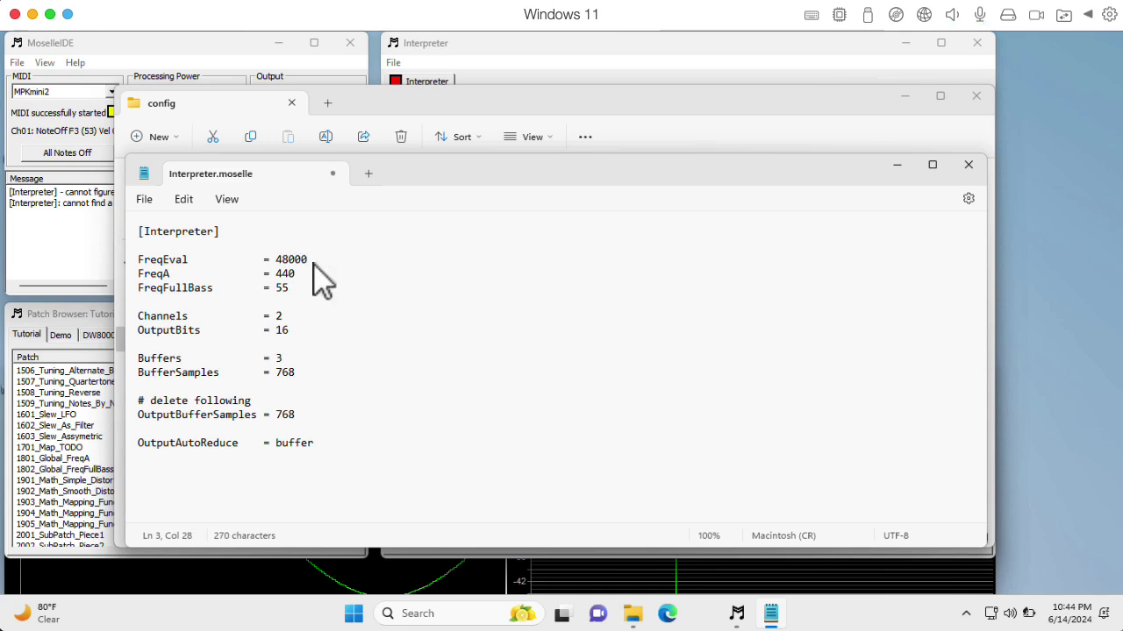